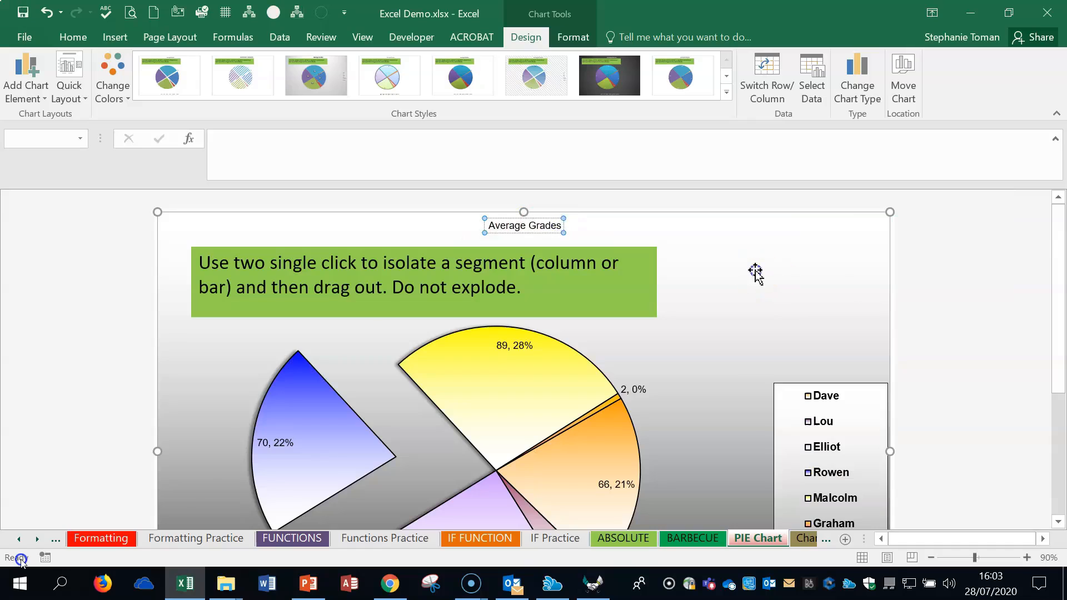
Step: Switch from the PIE Chart sheet to the Charts worksheet and bring its data and charts into view
{"action": "scroll", "coordinate": [779, 339], "scroll_direction": "down", "scroll_amount": 2}
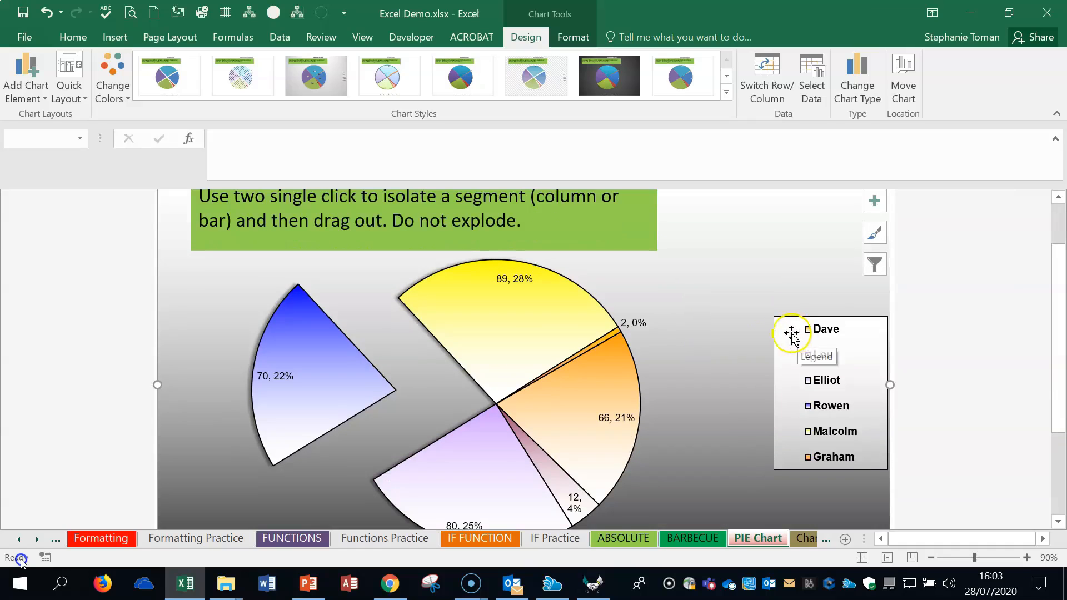
{"action": "left_click", "coordinate": [804, 539]}
{"action": "left_click", "coordinate": [898, 424]}
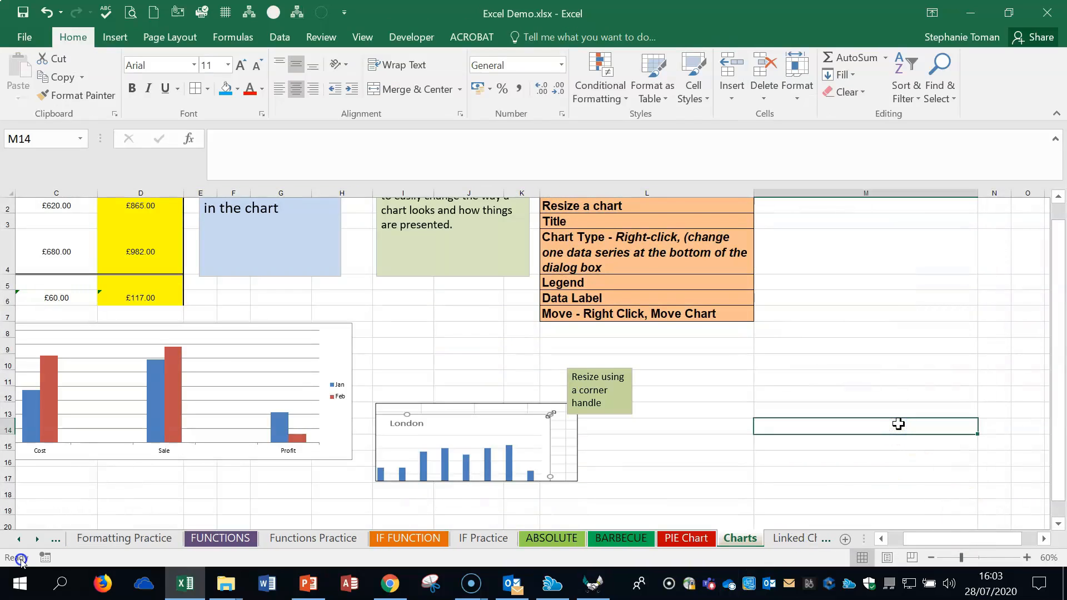
{"action": "scroll", "coordinate": [899, 424], "scroll_direction": "up", "scroll_amount": 1}
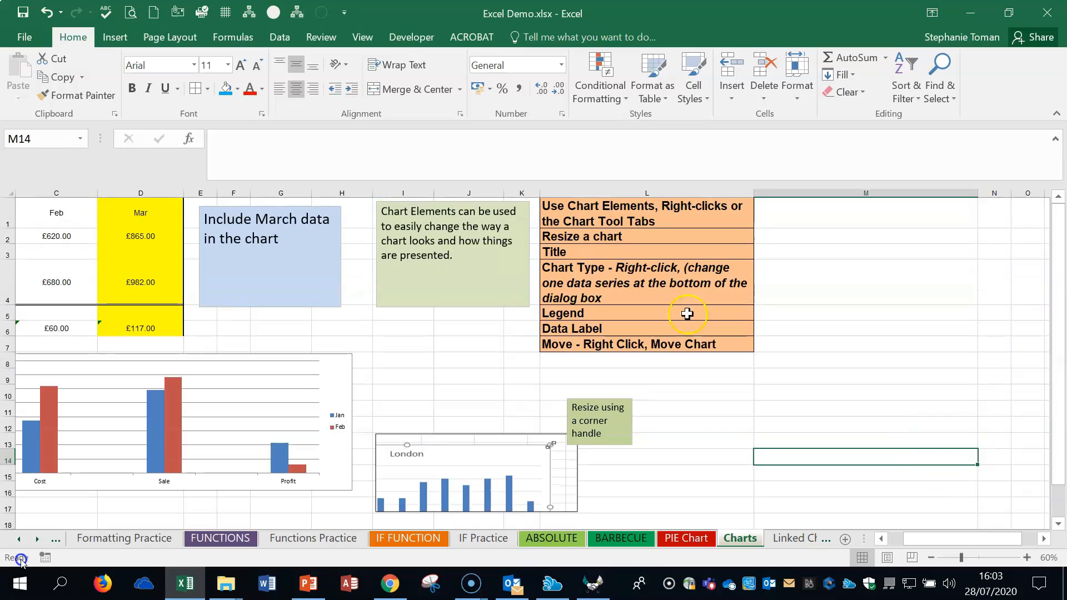
Step: Add data labels to the Jan and Feb column chart and open the additional data label options
{"action": "left_click", "coordinate": [345, 414]}
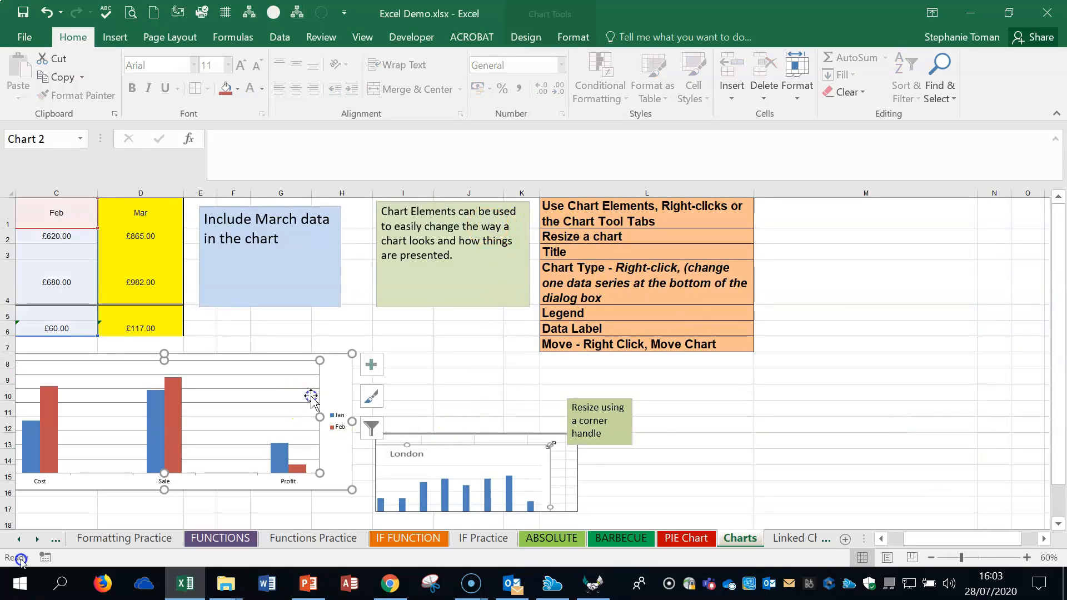
{"action": "left_click", "coordinate": [374, 363]}
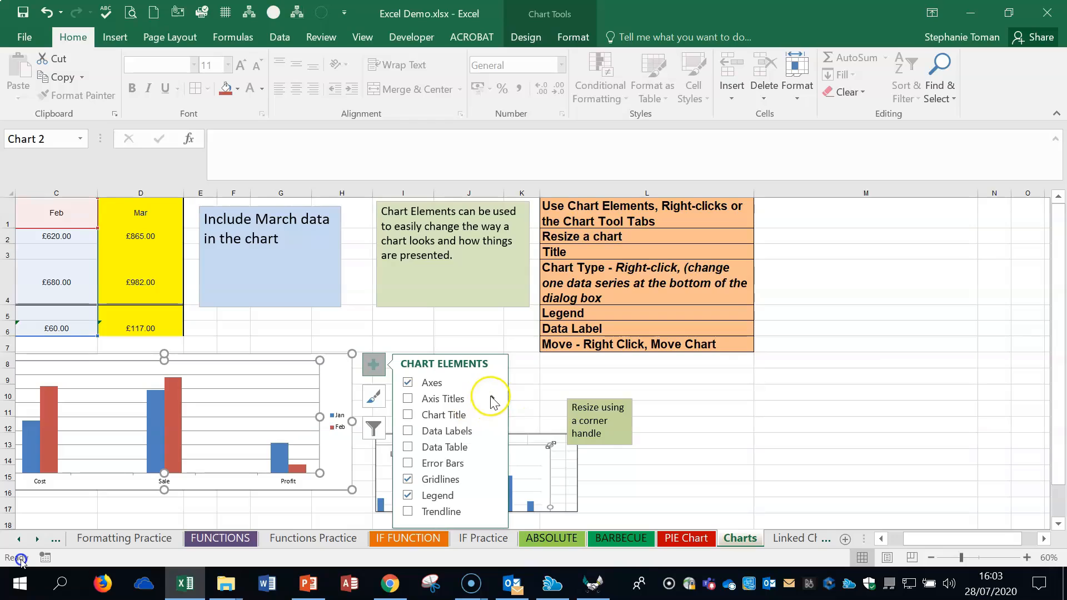
{"action": "left_click", "coordinate": [492, 399]}
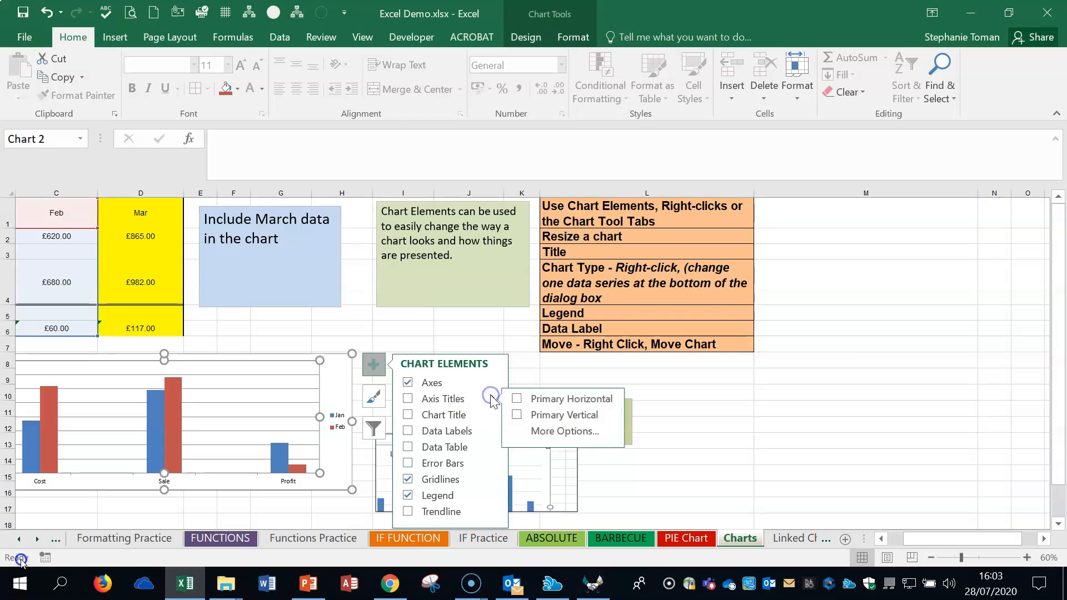
{"action": "left_click", "coordinate": [493, 432]}
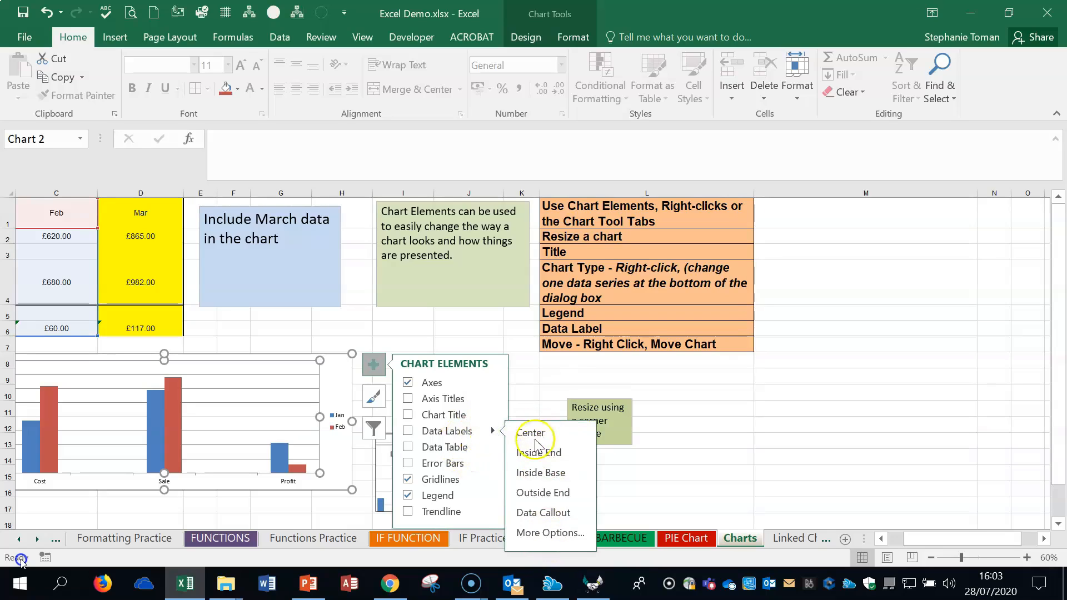
{"action": "left_click", "coordinate": [547, 533]}
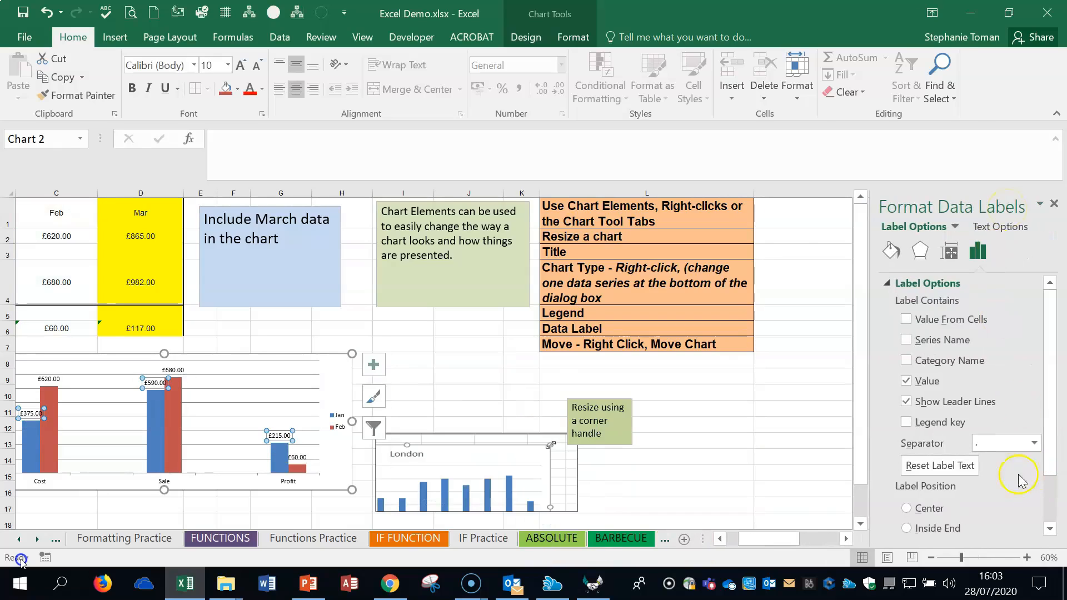
Step: Try including the category name and the series name in the Jan data labels
{"action": "left_click", "coordinate": [906, 360]}
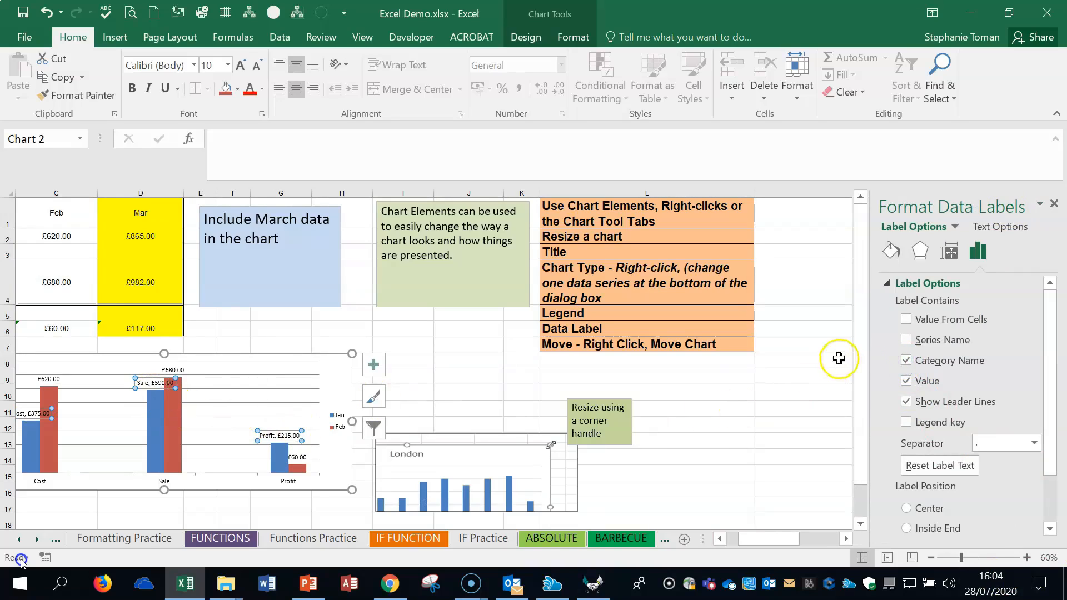
{"action": "left_click", "coordinate": [907, 361]}
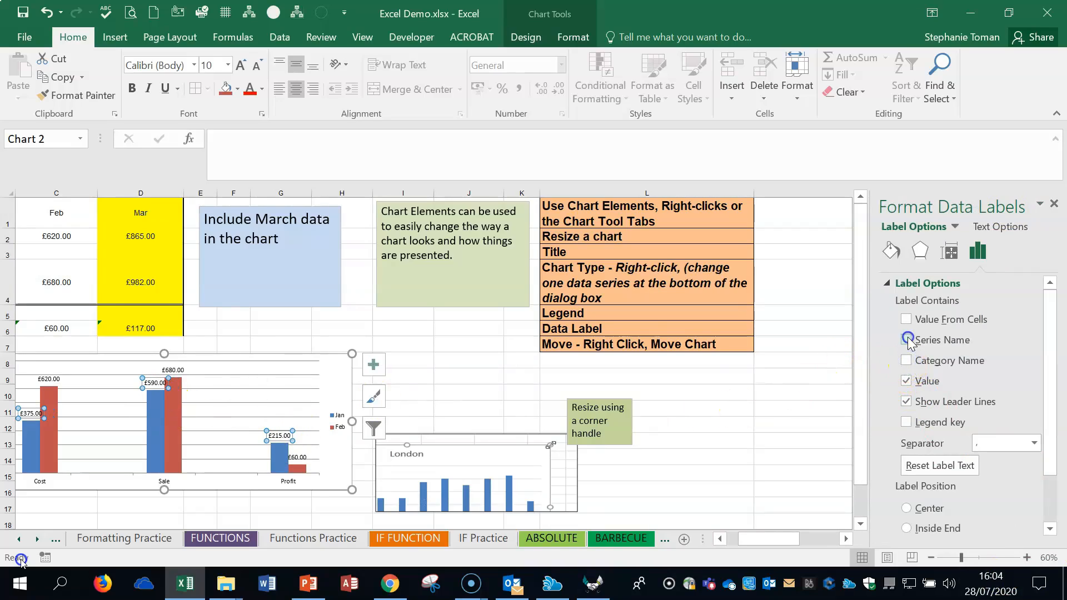
{"action": "left_click", "coordinate": [907, 339]}
{"action": "left_click", "coordinate": [908, 340]}
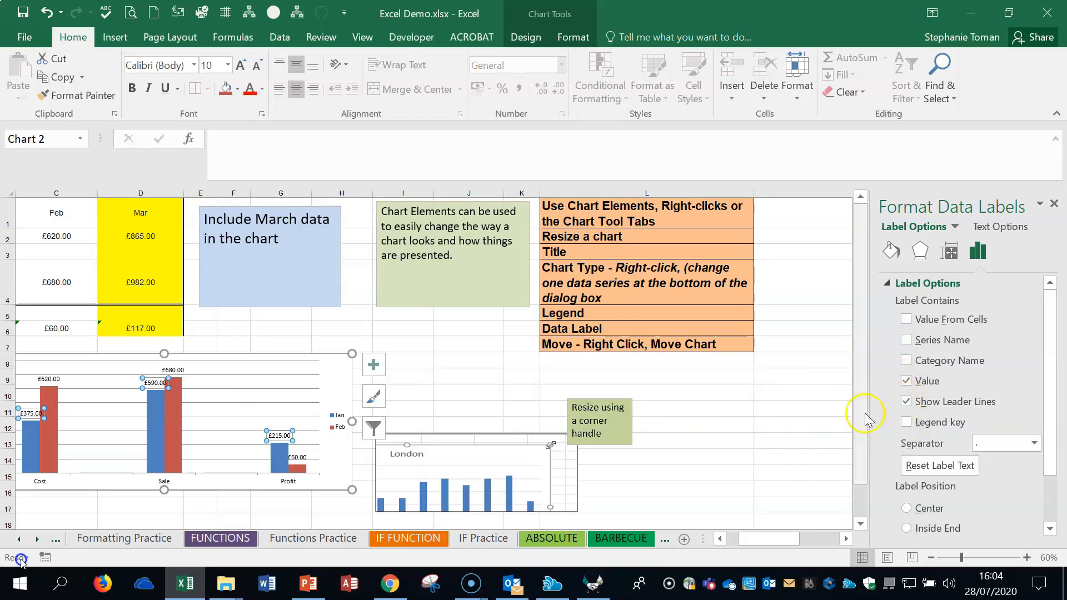
Step: Select only the Jan column for Sale in the chart and fill it with yellow
{"action": "left_click", "coordinate": [788, 456]}
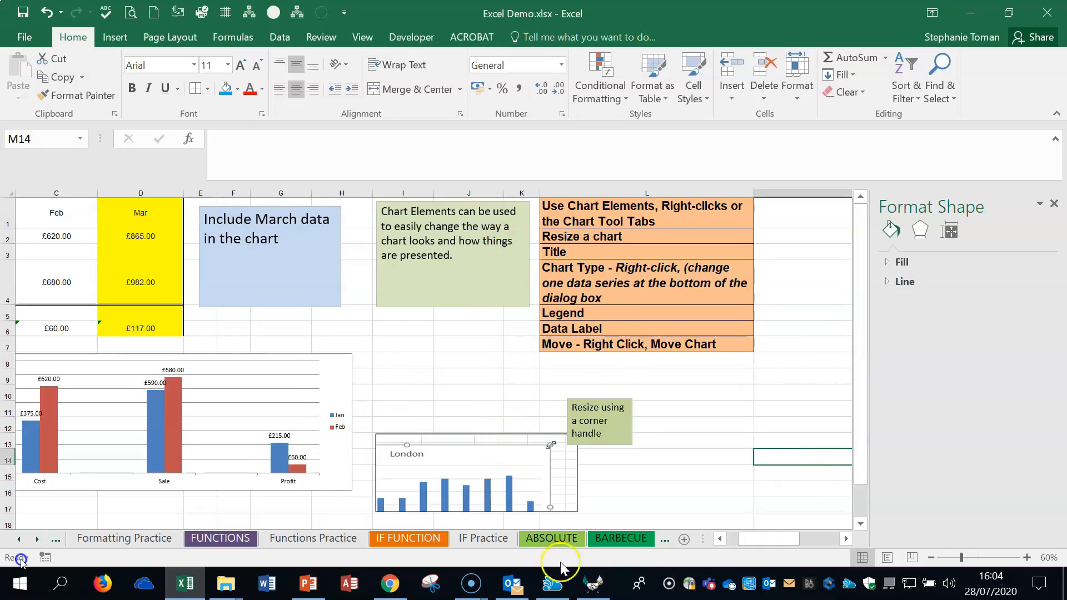
{"action": "left_click_drag", "start_coordinate": [757, 539], "coordinate": [741, 544]}
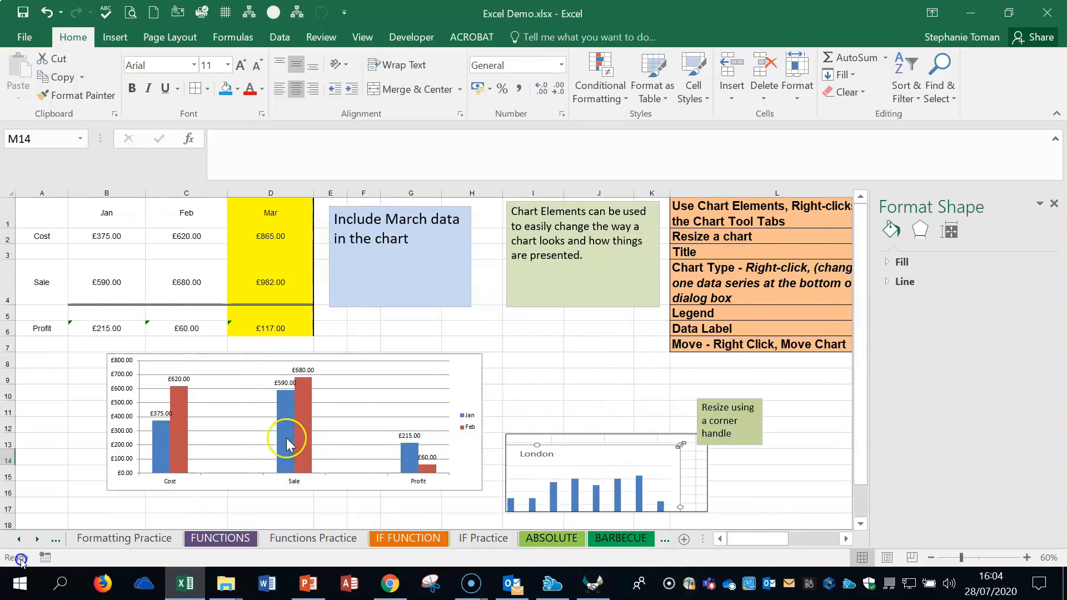
{"action": "left_click", "coordinate": [282, 433]}
{"action": "left_click", "coordinate": [282, 432]}
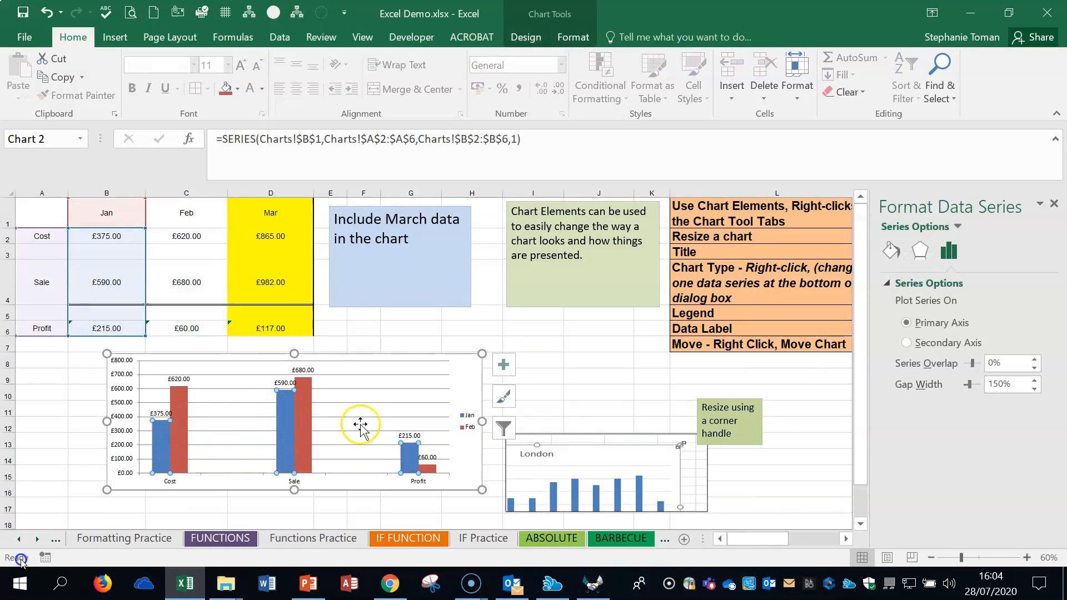
{"action": "left_click", "coordinate": [283, 439]}
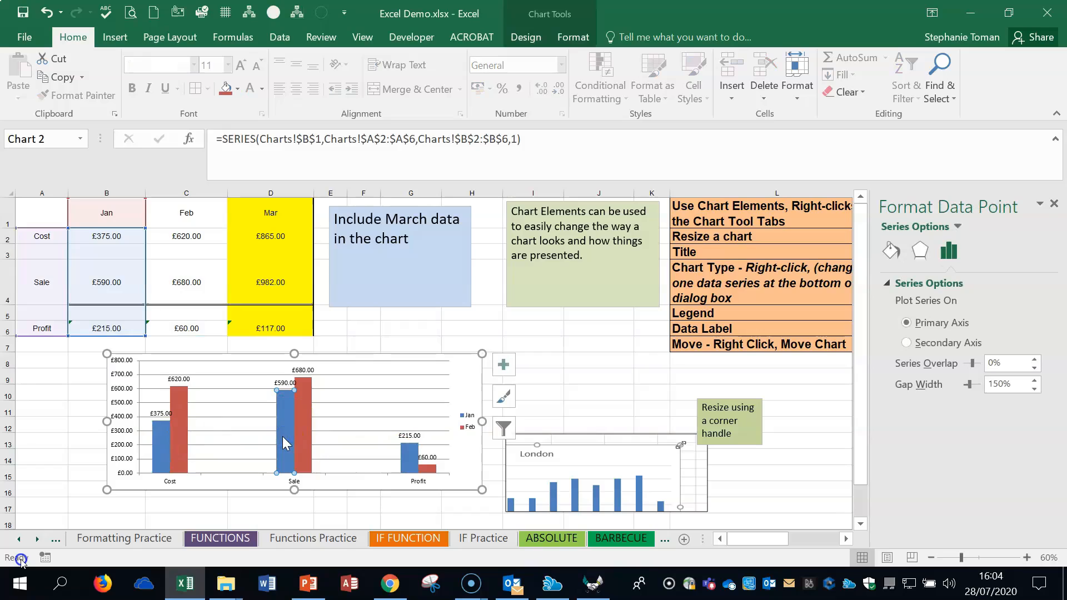
{"action": "right_click", "coordinate": [283, 437]}
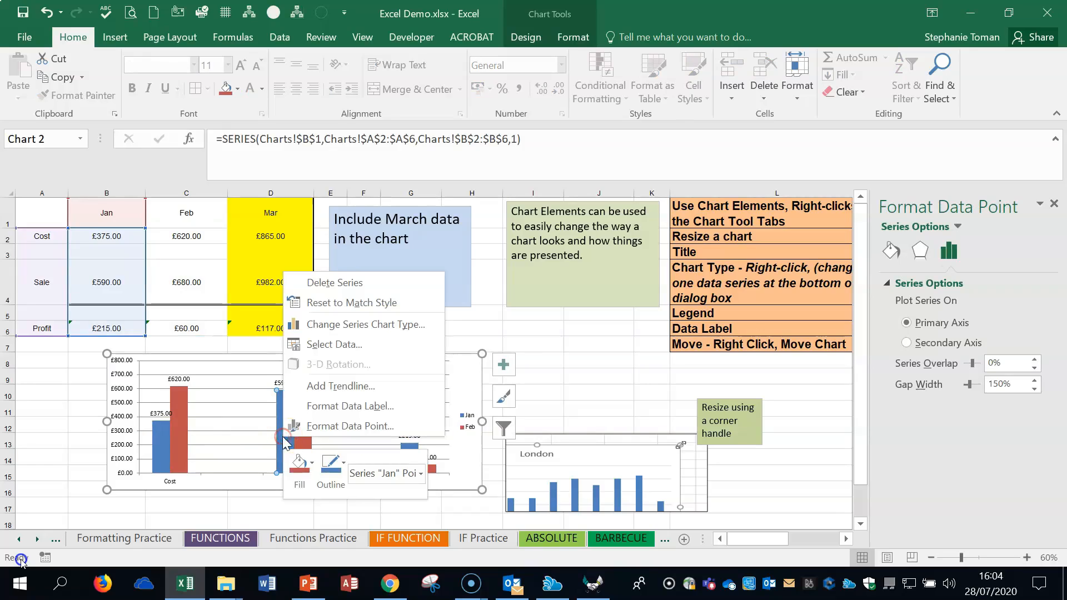
{"action": "left_click", "coordinate": [308, 467]}
{"action": "left_click", "coordinate": [331, 316]}
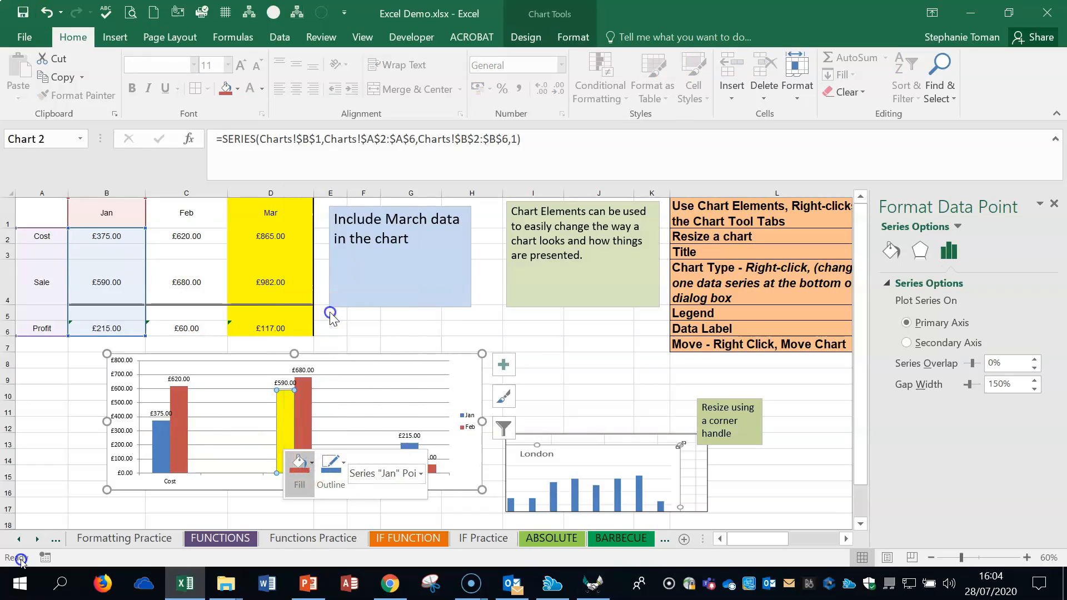
Step: Zoom the Charts worksheet to 80% and close the formatting pane for the chart area
{"action": "left_click", "coordinate": [1027, 558]}
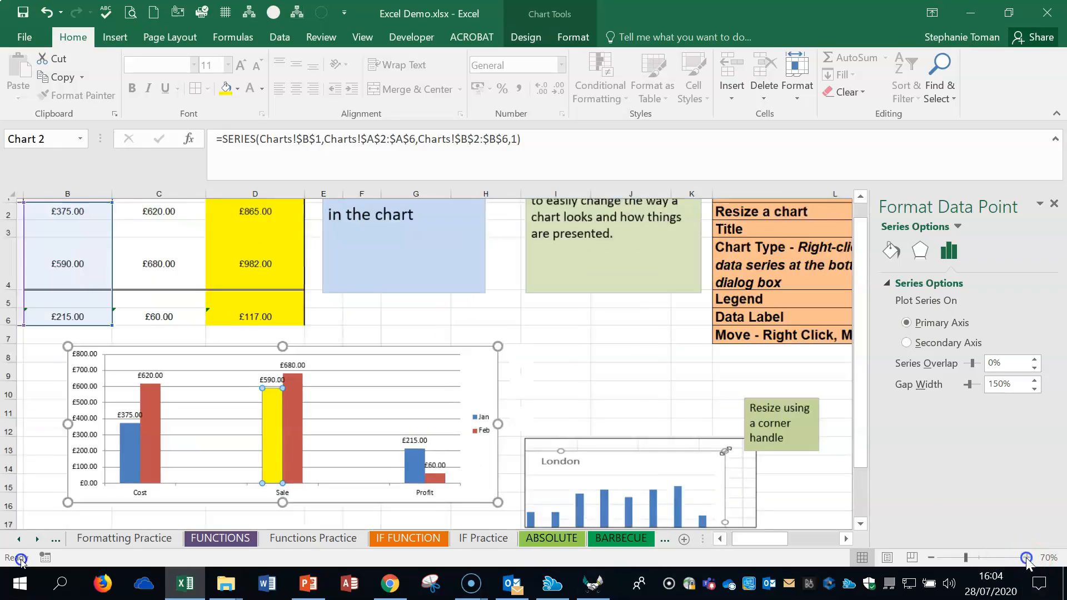
{"action": "left_click", "coordinate": [1027, 557]}
{"action": "left_click", "coordinate": [620, 401]}
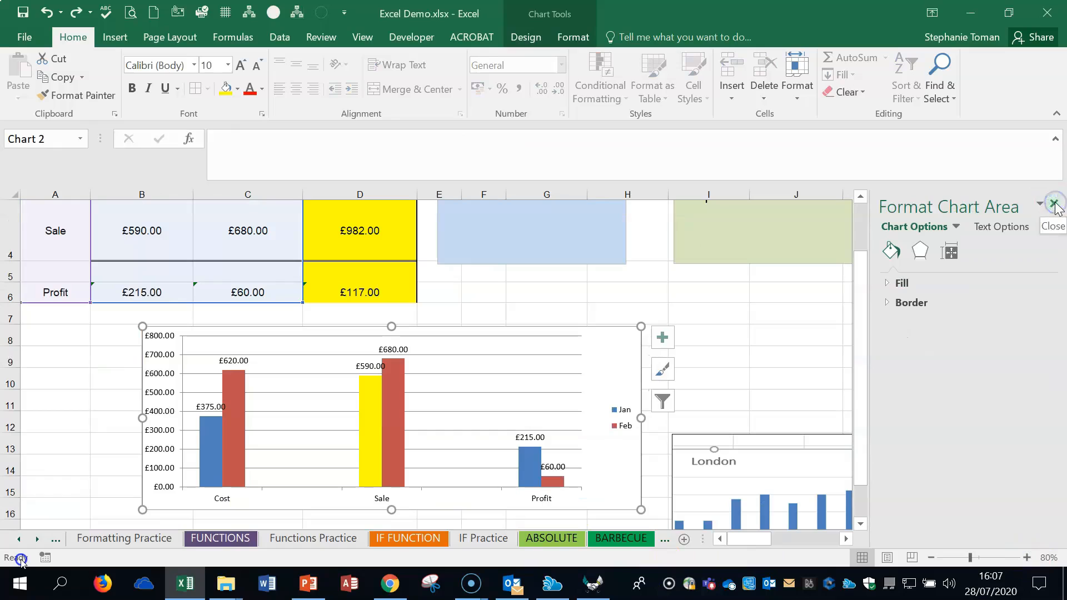
{"action": "left_click", "coordinate": [1054, 204]}
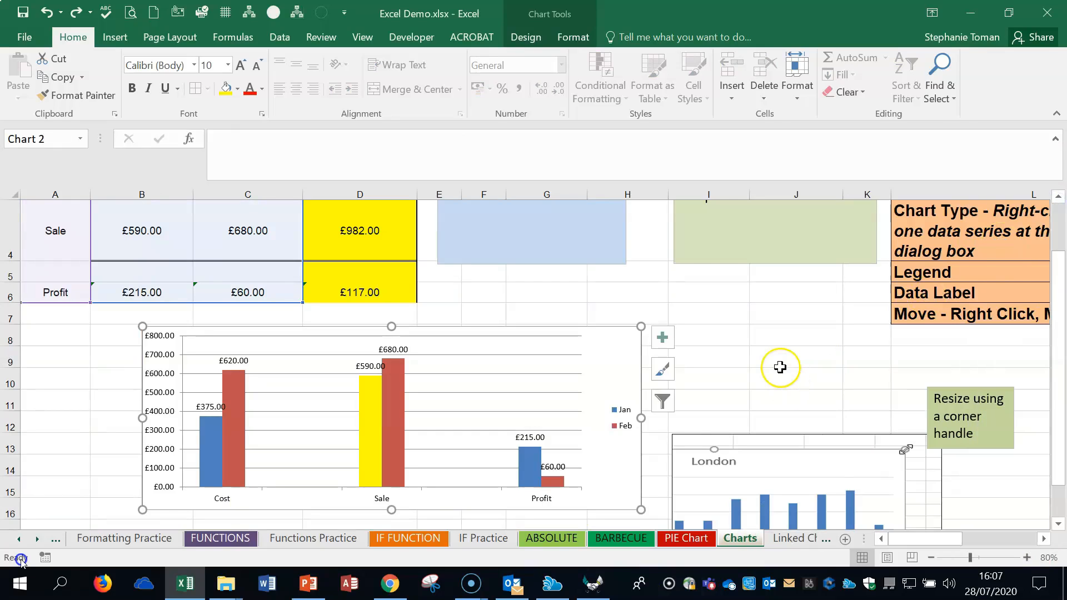
{"action": "scroll", "coordinate": [781, 367], "scroll_direction": "up", "scroll_amount": 1}
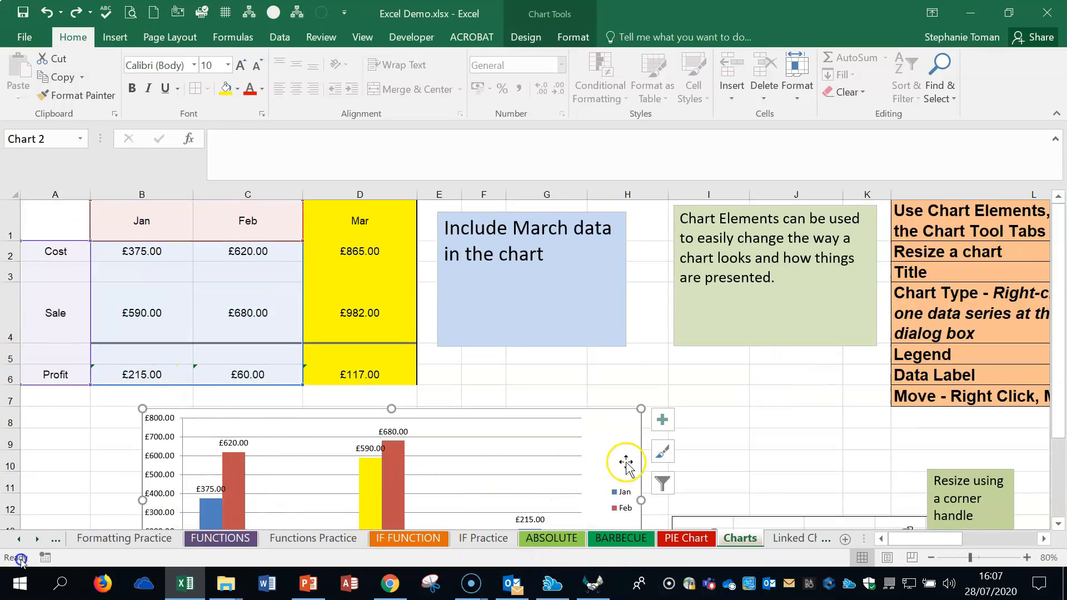
Step: Deselect and reselect the column chart, and display its Design and Format tools
{"action": "left_click", "coordinate": [757, 458]}
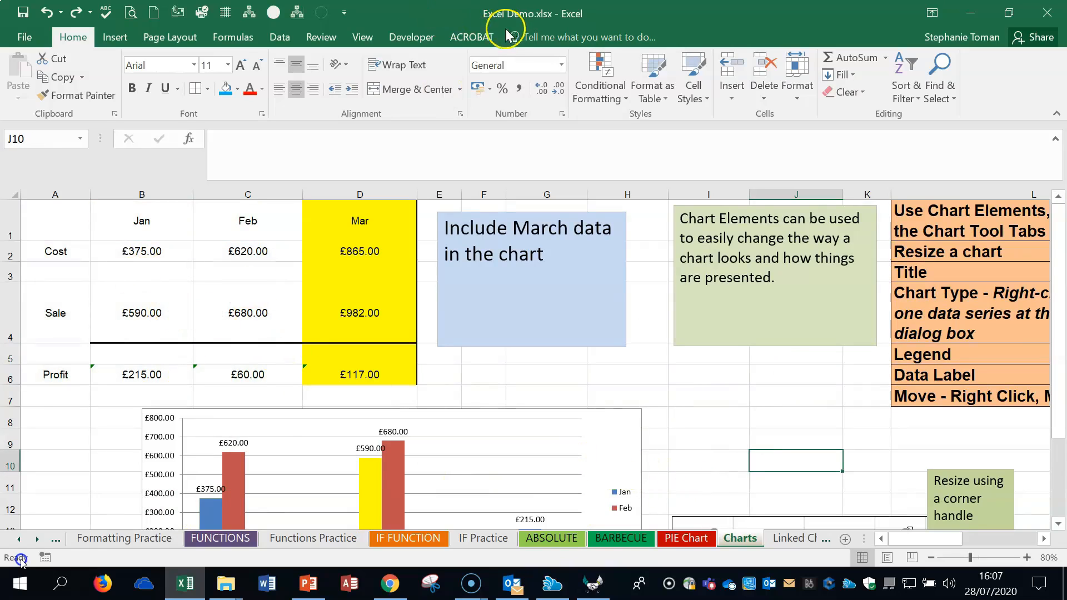
{"action": "left_click", "coordinate": [615, 459]}
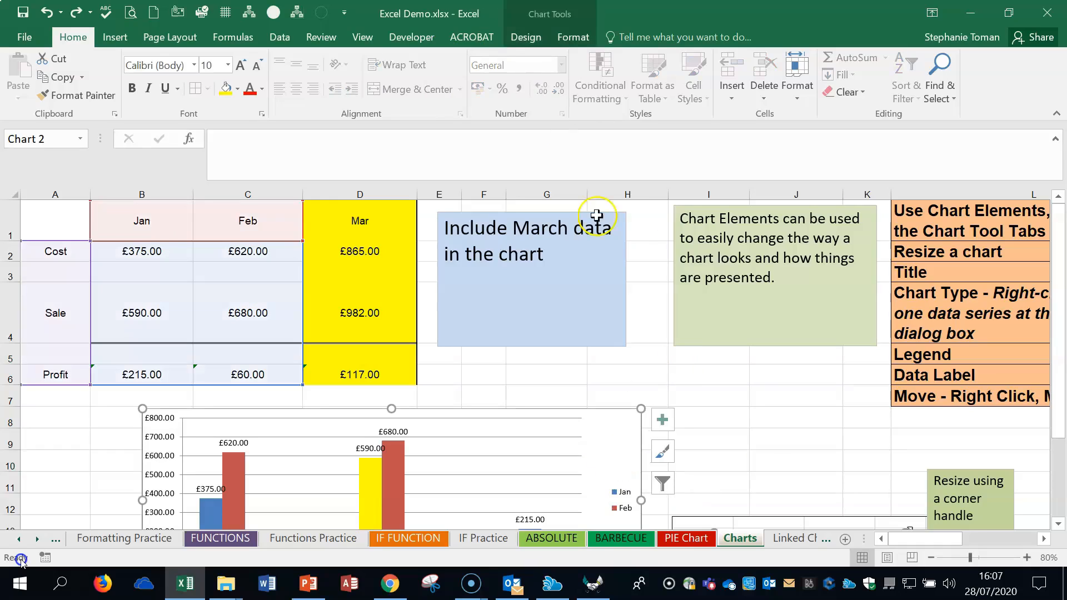
{"action": "left_click", "coordinate": [526, 37]}
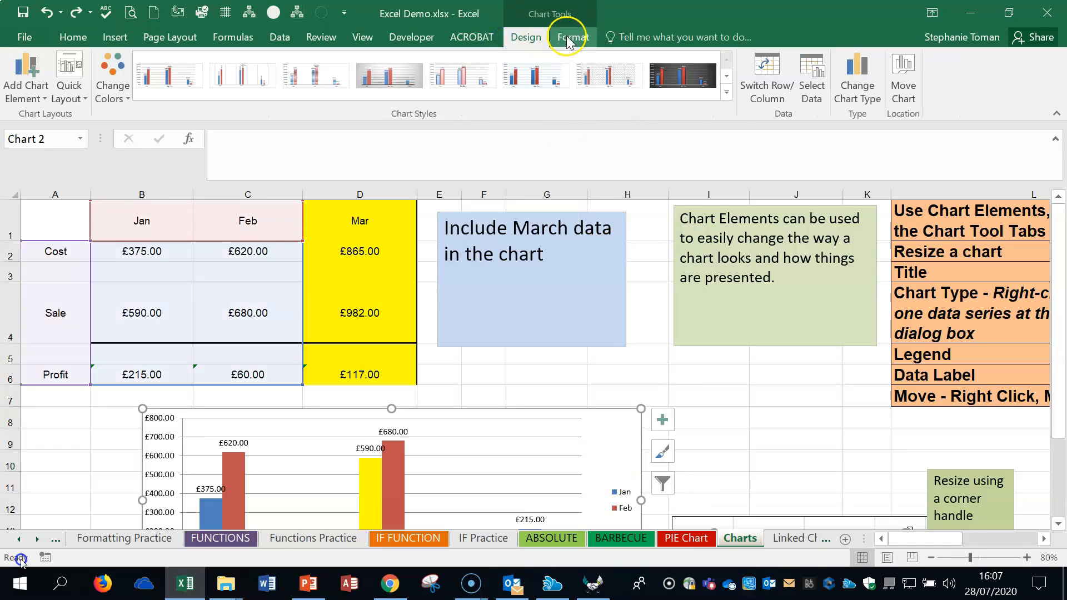
{"action": "left_click", "coordinate": [569, 38]}
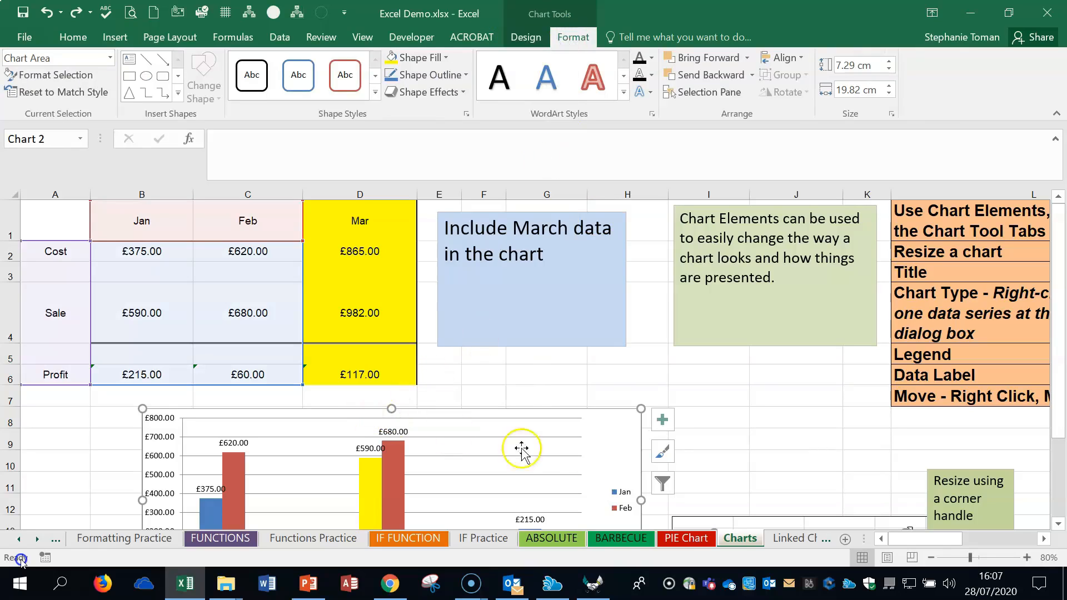
Step: Extend the column chart's source range to include the Mar data, and shrink it back to Jan and Feb
{"action": "left_click", "coordinate": [604, 459]}
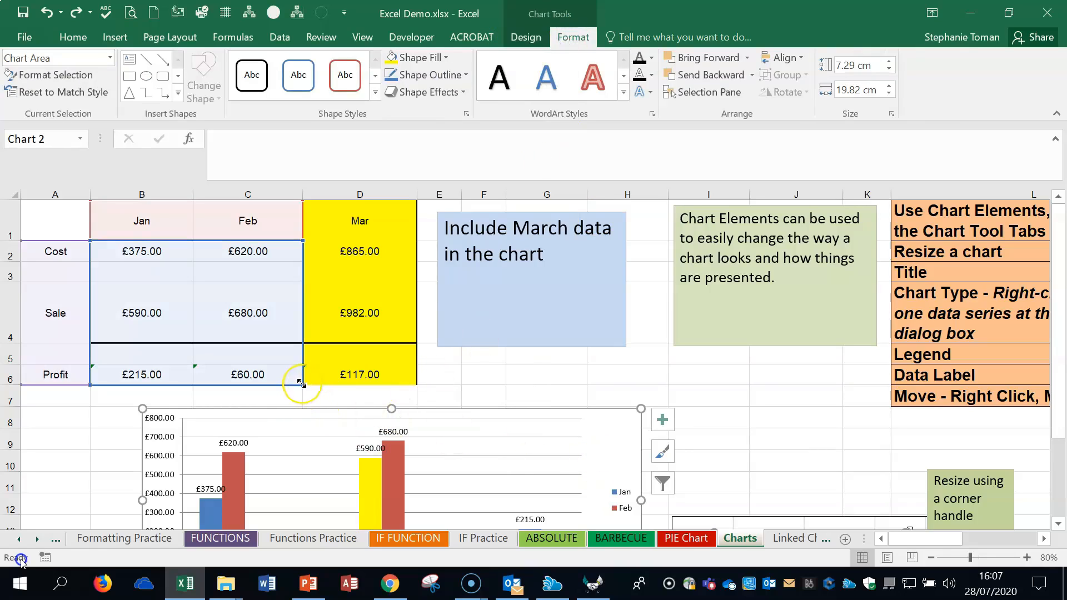
{"action": "left_click_drag", "start_coordinate": [301, 383], "coordinate": [411, 384]}
{"action": "scroll", "coordinate": [622, 475], "scroll_direction": "down", "scroll_amount": 3}
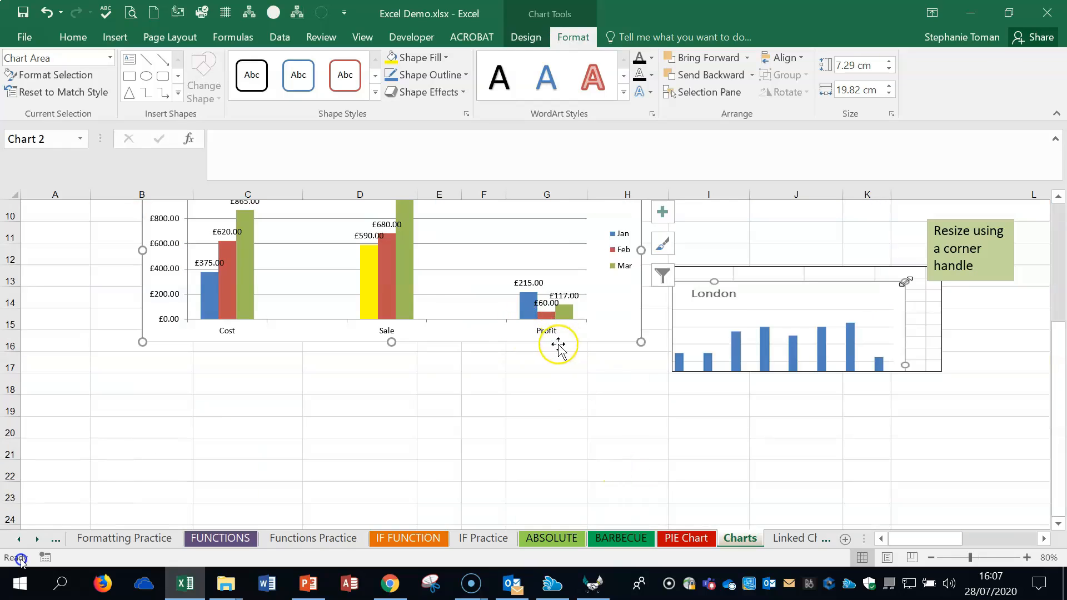
{"action": "scroll", "coordinate": [559, 345], "scroll_direction": "up", "scroll_amount": 3}
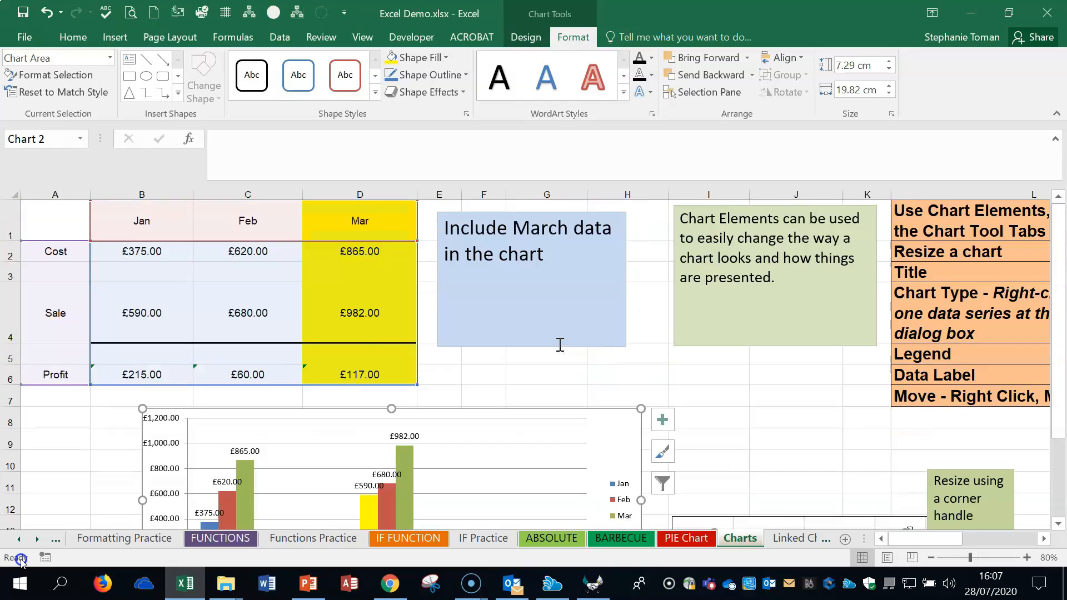
{"action": "scroll", "coordinate": [405, 388], "scroll_direction": "down", "scroll_amount": 3}
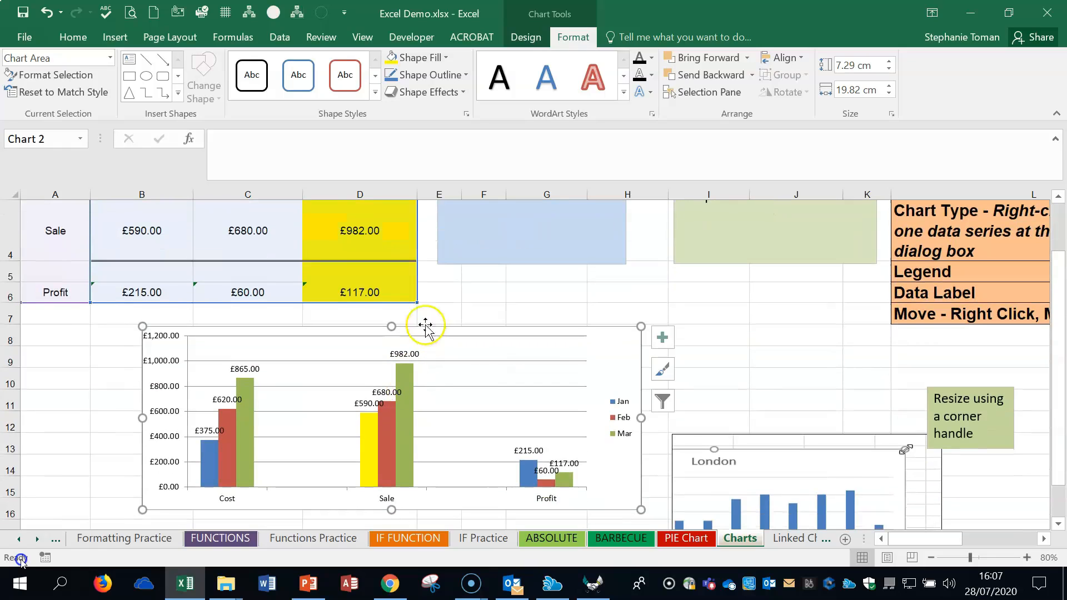
{"action": "left_click_drag", "start_coordinate": [416, 303], "coordinate": [293, 303]}
{"action": "left_click", "coordinate": [373, 457]}
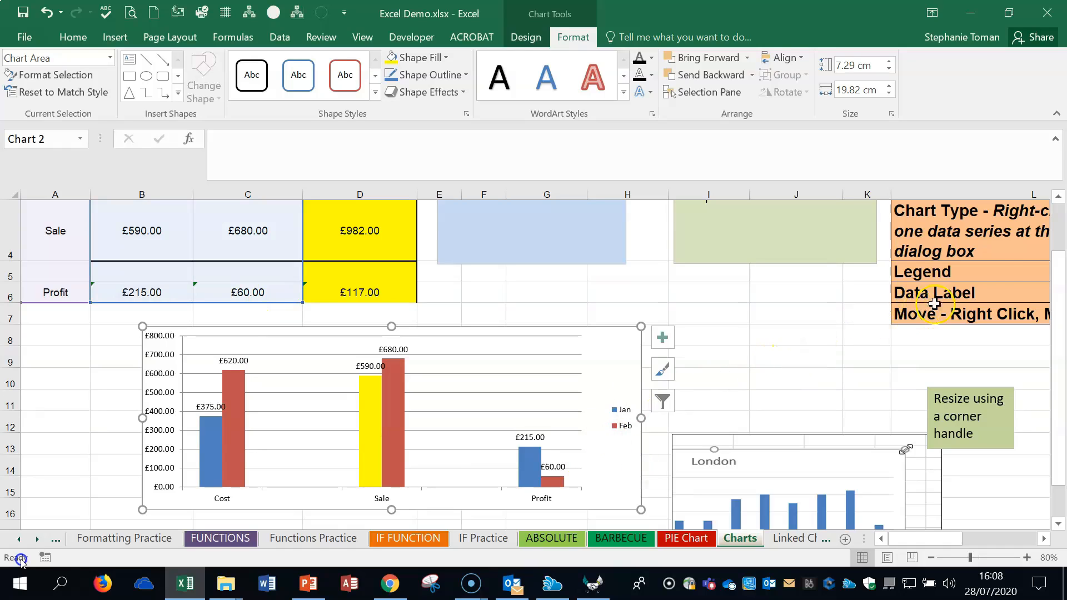
Step: Review the Resize a chart and Chart Type entries in the task list in column L
{"action": "left_click", "coordinate": [994, 242]}
{"action": "scroll", "coordinate": [994, 242], "scroll_direction": "up", "scroll_amount": 1}
{"action": "left_click", "coordinate": [986, 291]}
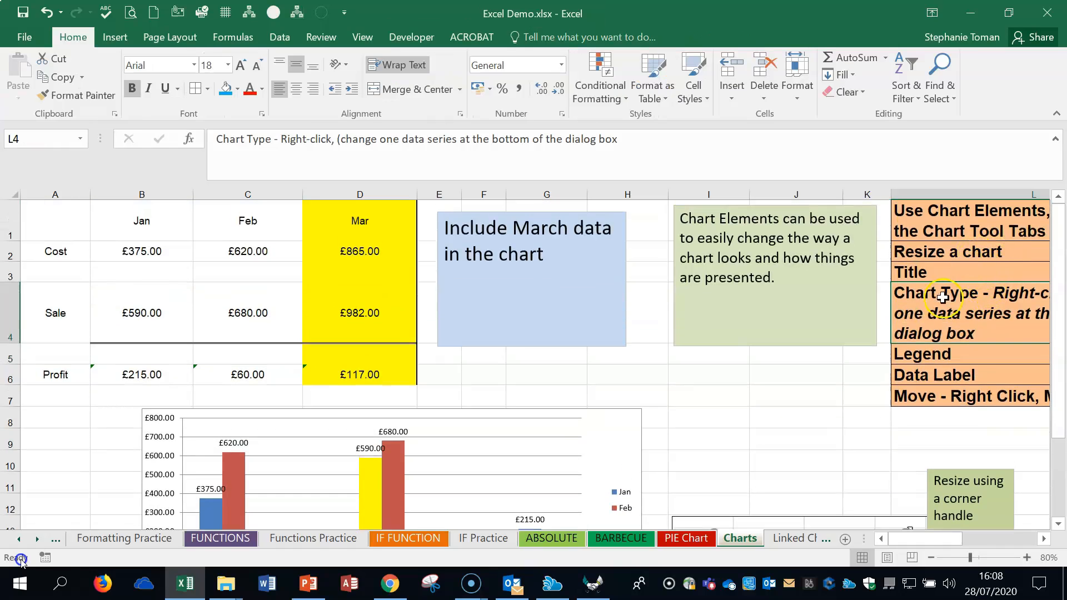
{"action": "left_click", "coordinate": [931, 252]}
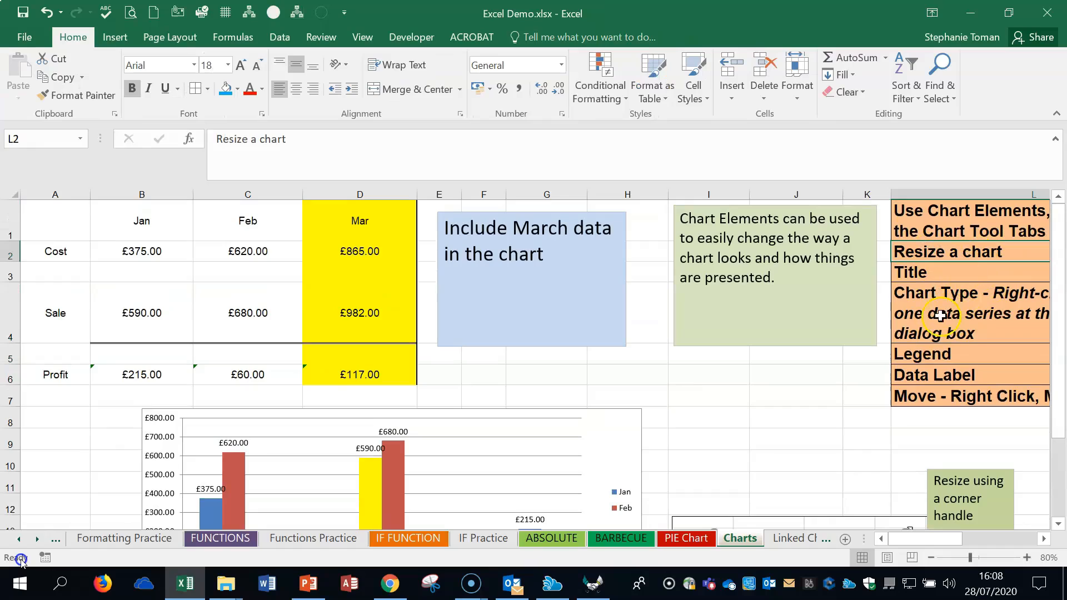
{"action": "left_click", "coordinate": [939, 315]}
Step: Open the series chart type settings for the Feb series of the column chart
{"action": "scroll", "coordinate": [322, 505], "scroll_direction": "down", "scroll_amount": 2}
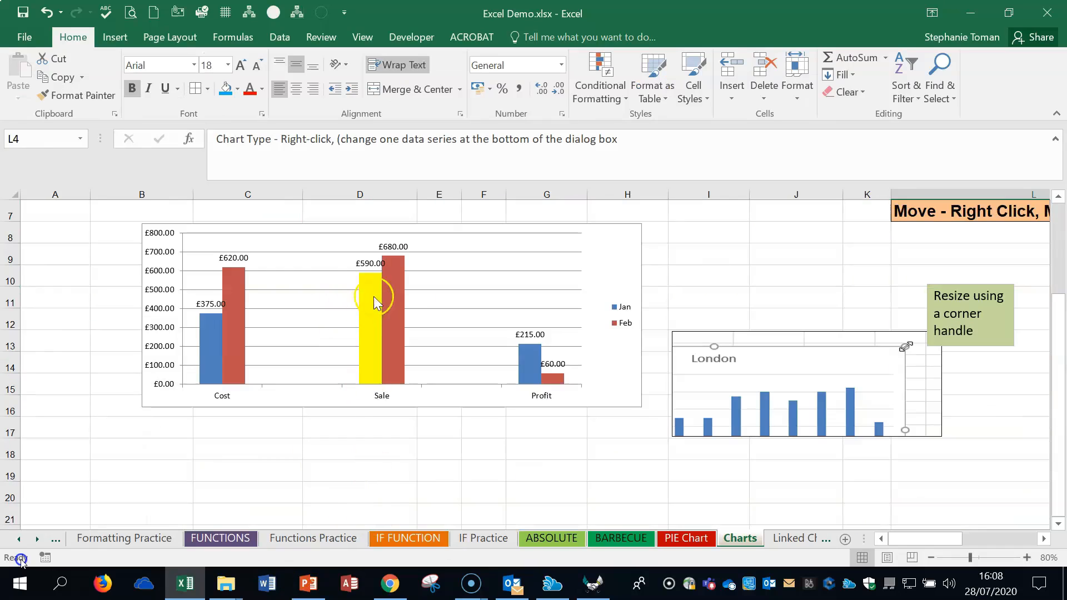
{"action": "mouse_move", "coordinate": [397, 324]}
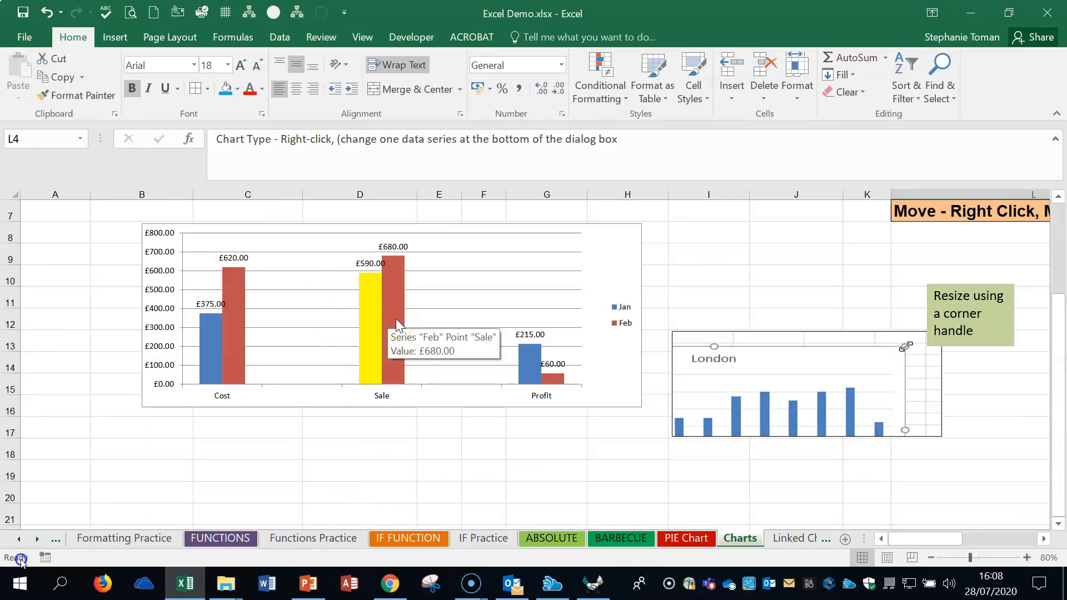
{"action": "right_click", "coordinate": [397, 324]}
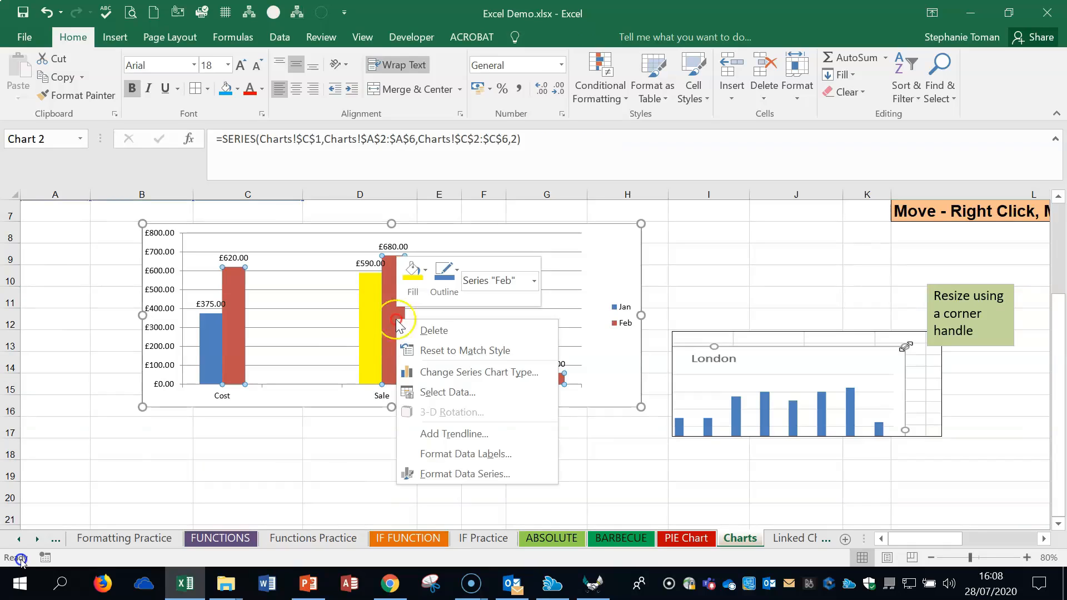
{"action": "left_click", "coordinate": [497, 375]}
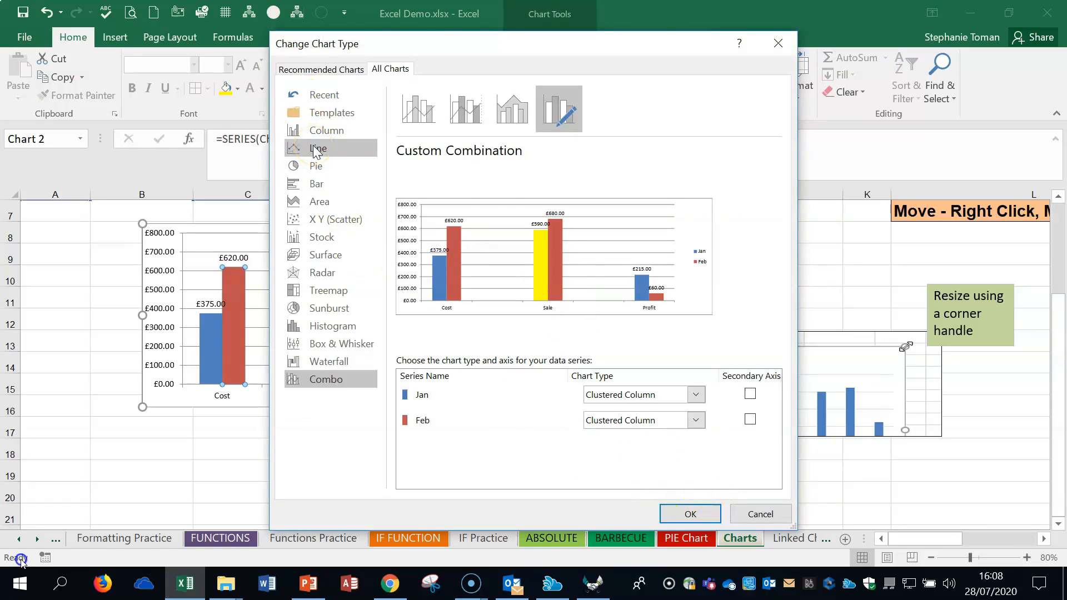
Step: Try Stacked Line with Markers for the Feb series and return it to Clustered Column
{"action": "left_click", "coordinate": [697, 423]}
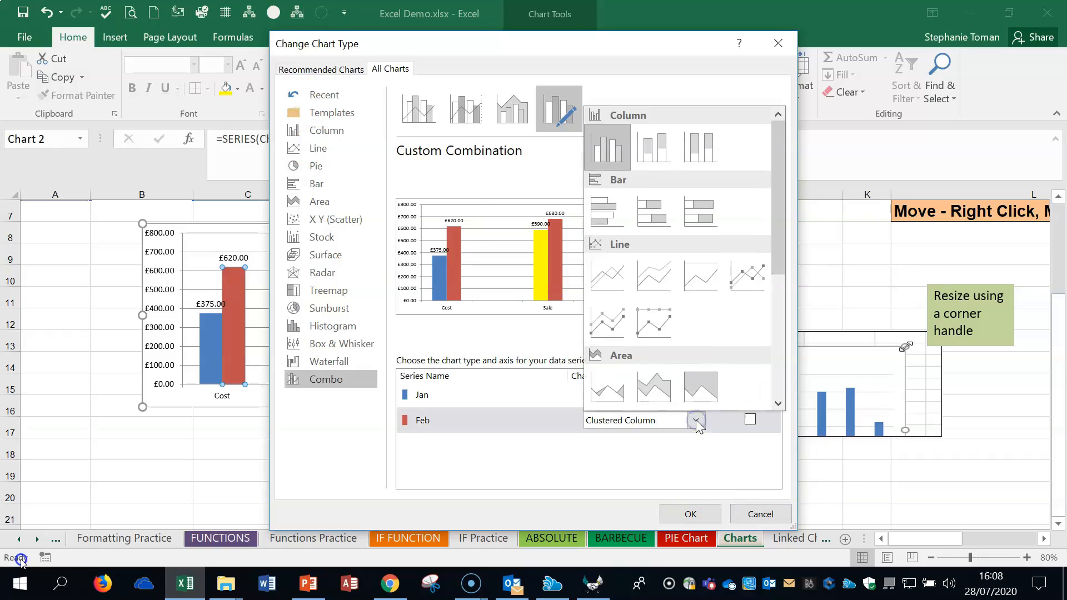
{"action": "left_click", "coordinate": [614, 321]}
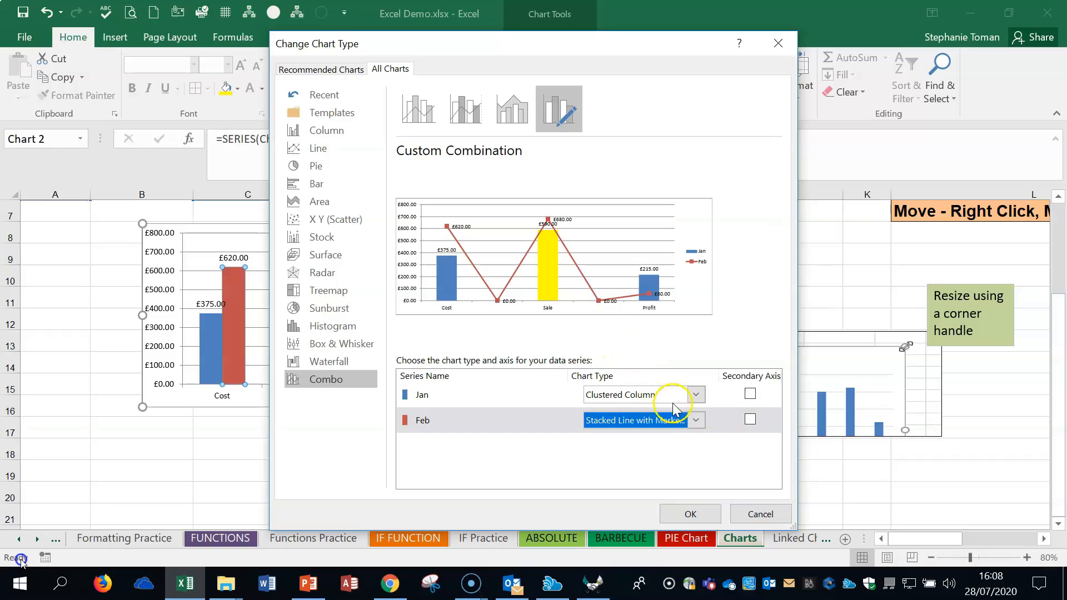
{"action": "left_click", "coordinate": [696, 421]}
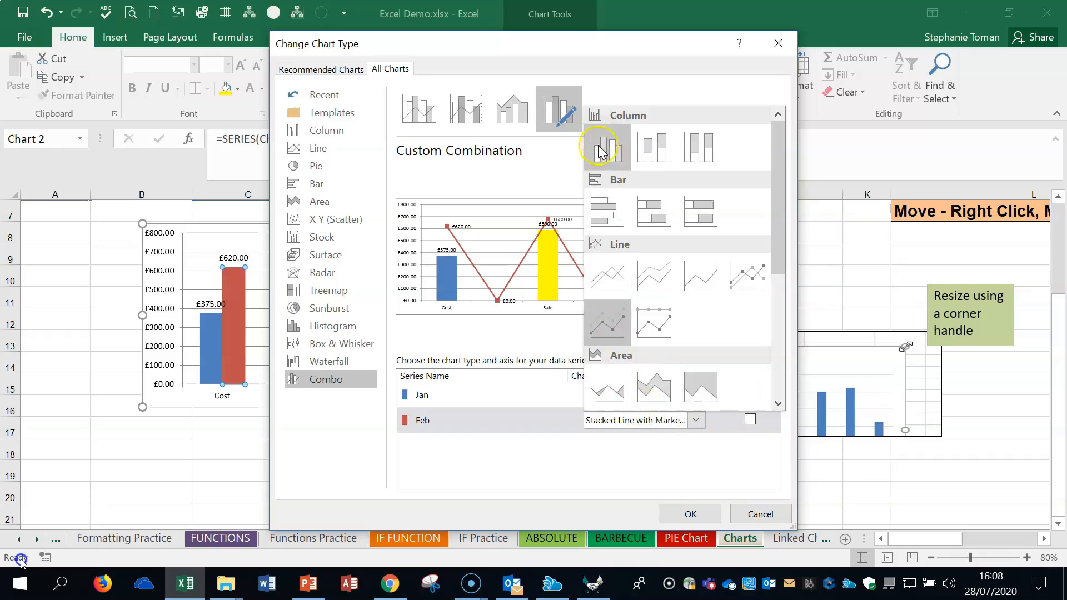
{"action": "left_click", "coordinate": [600, 150]}
Step: Try Stacked Line with Markers for the Jan series, set it to Line instead, and apply the combination chart
{"action": "left_click", "coordinate": [695, 394]}
{"action": "left_click", "coordinate": [602, 295]}
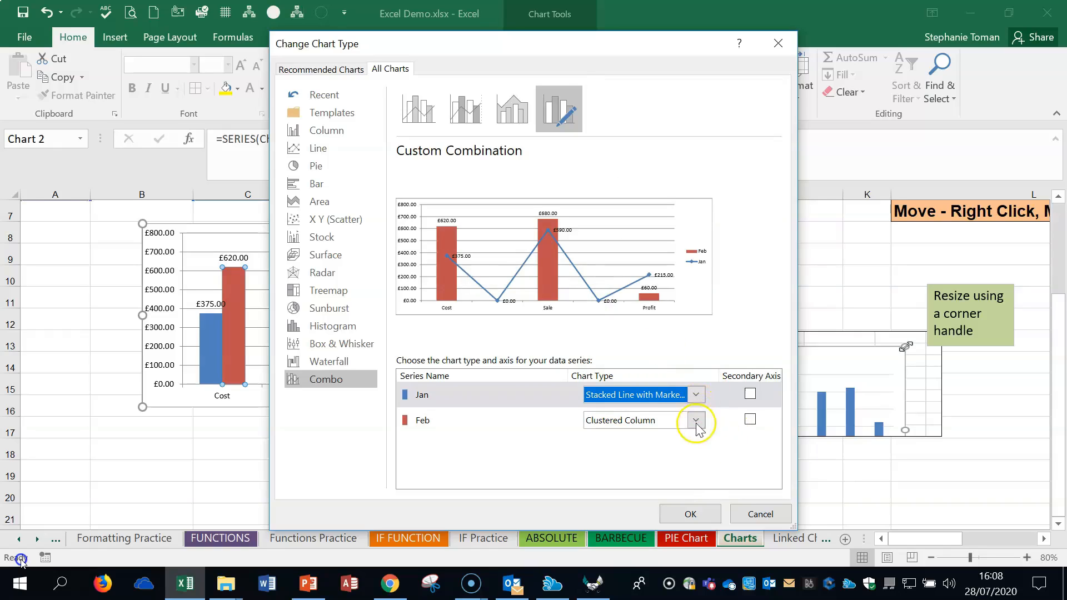
{"action": "left_click", "coordinate": [695, 395]}
{"action": "left_click", "coordinate": [608, 256]}
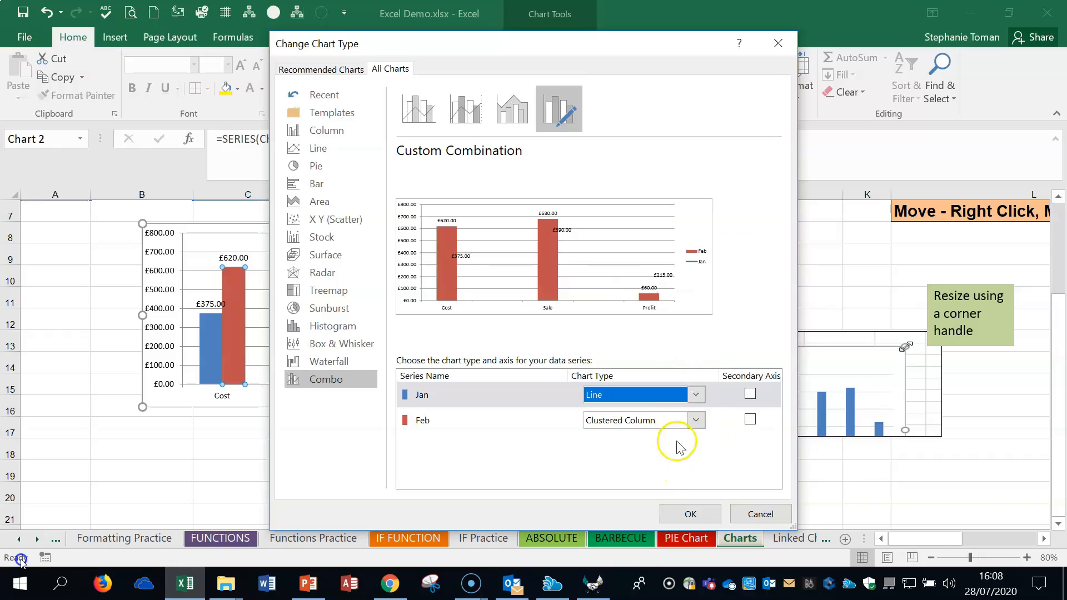
{"action": "left_click", "coordinate": [688, 513]}
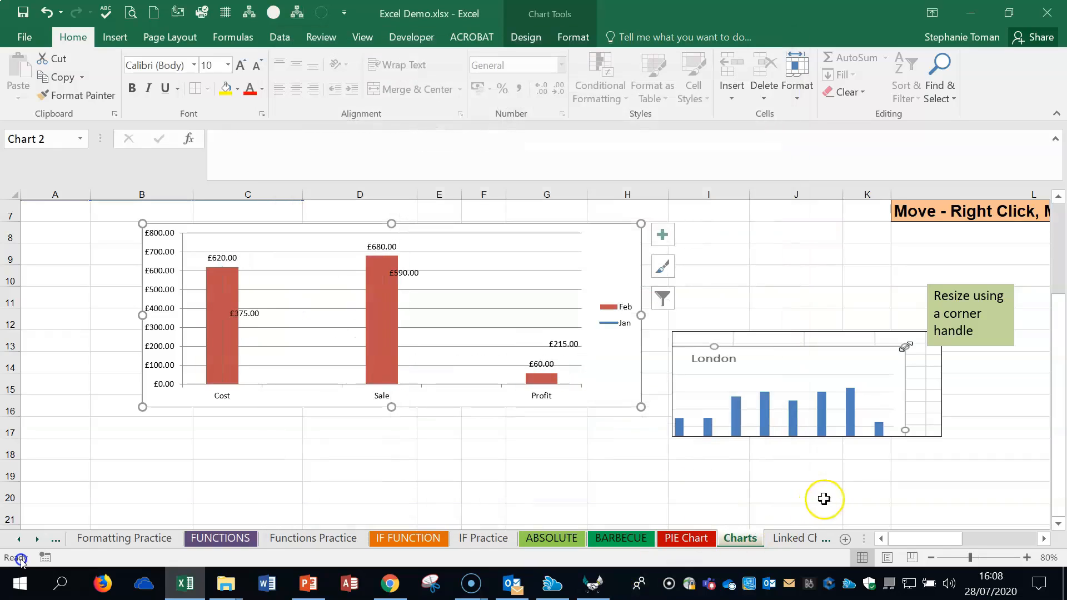
{"action": "left_click", "coordinate": [345, 498]}
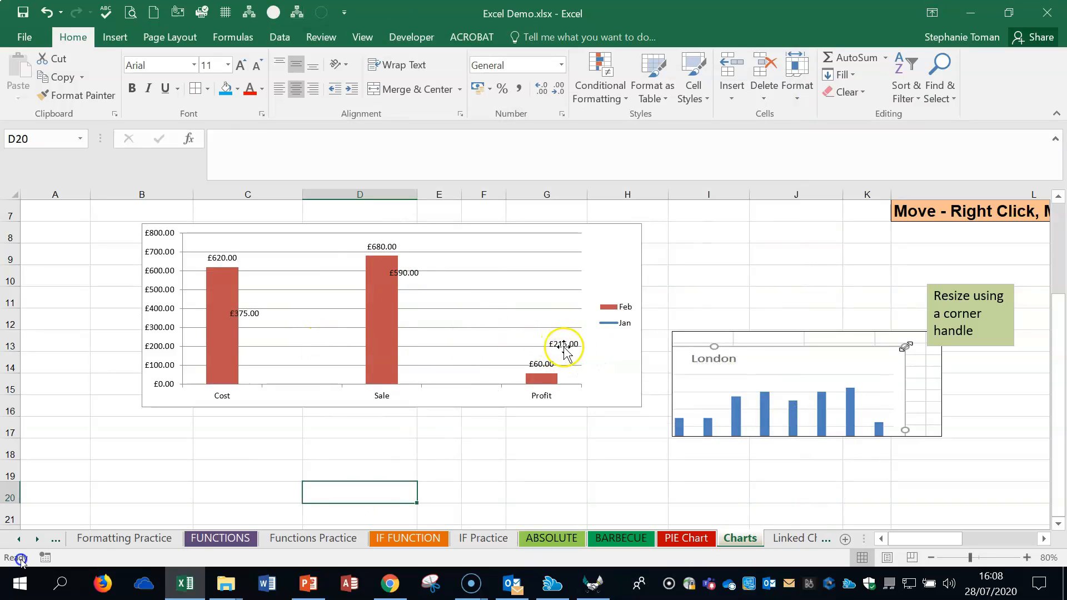
Step: Plot the Feb series on the secondary axis and close the formatting pane
{"action": "right_click", "coordinate": [541, 378]}
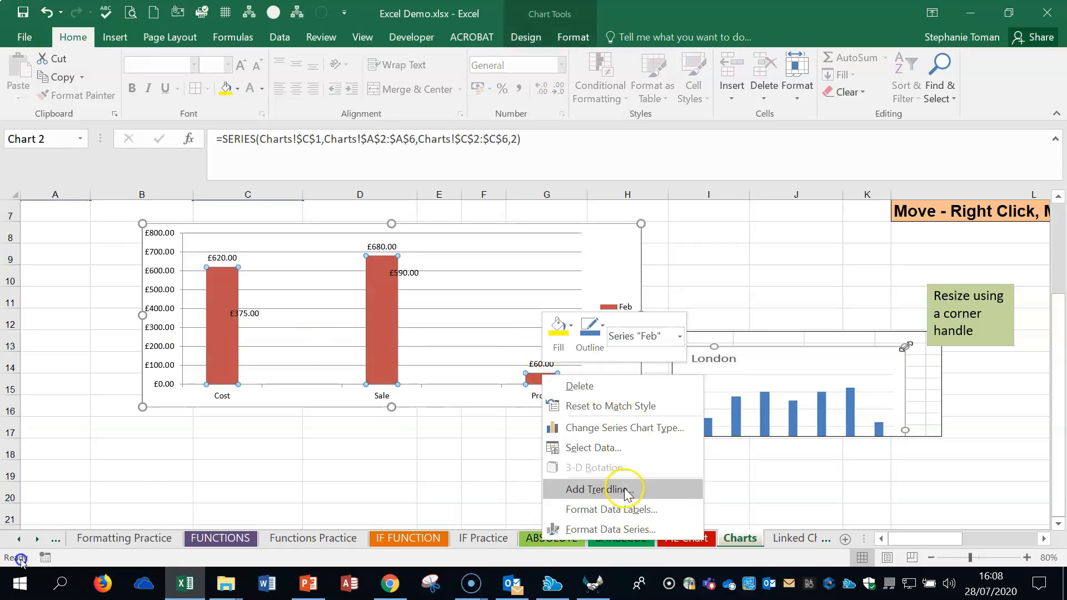
{"action": "left_click", "coordinate": [630, 531]}
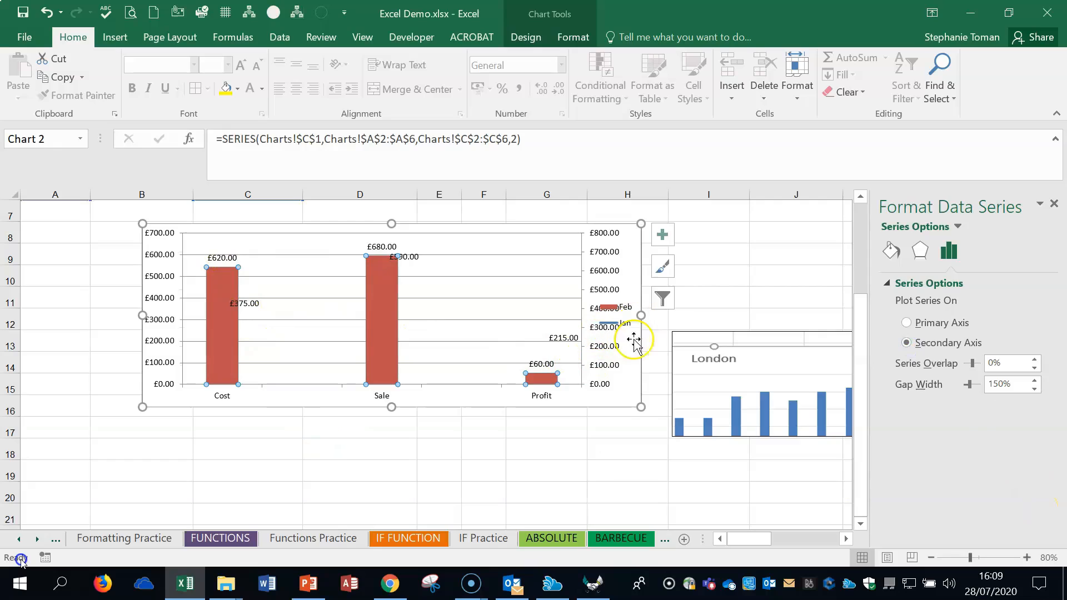
{"action": "left_click", "coordinate": [595, 486]}
{"action": "scroll", "coordinate": [666, 469], "scroll_direction": "up", "scroll_amount": 2}
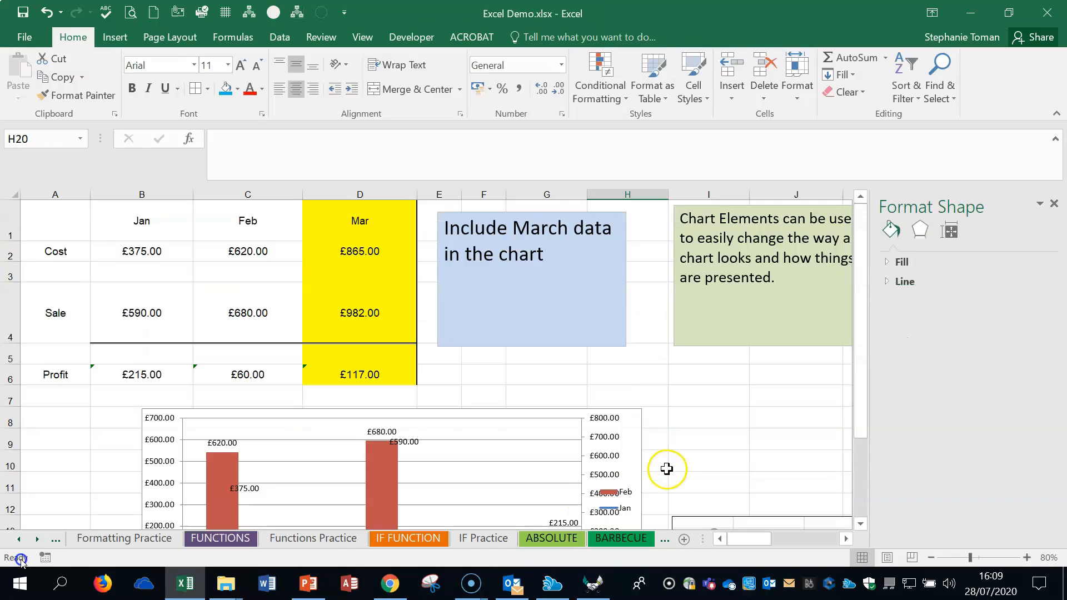
{"action": "left_click", "coordinate": [1056, 203]}
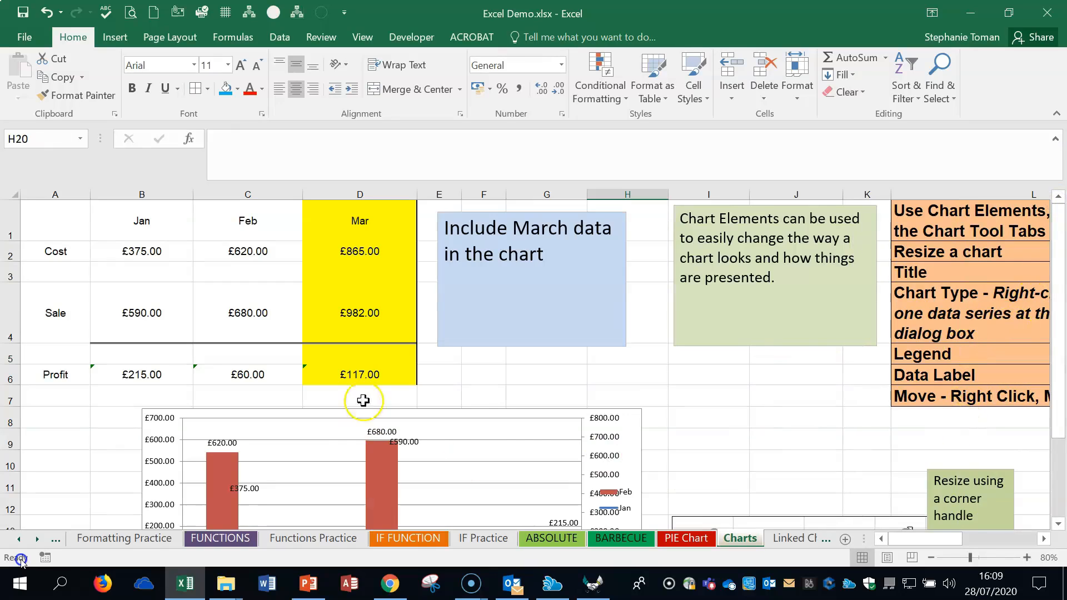
Step: Resize the London chart picture several times, ending with a tall, narrow shape across columns I to K and about rows 11 to 19
{"action": "scroll", "coordinate": [551, 434], "scroll_direction": "down", "scroll_amount": 2}
{"action": "left_click", "coordinate": [724, 401]}
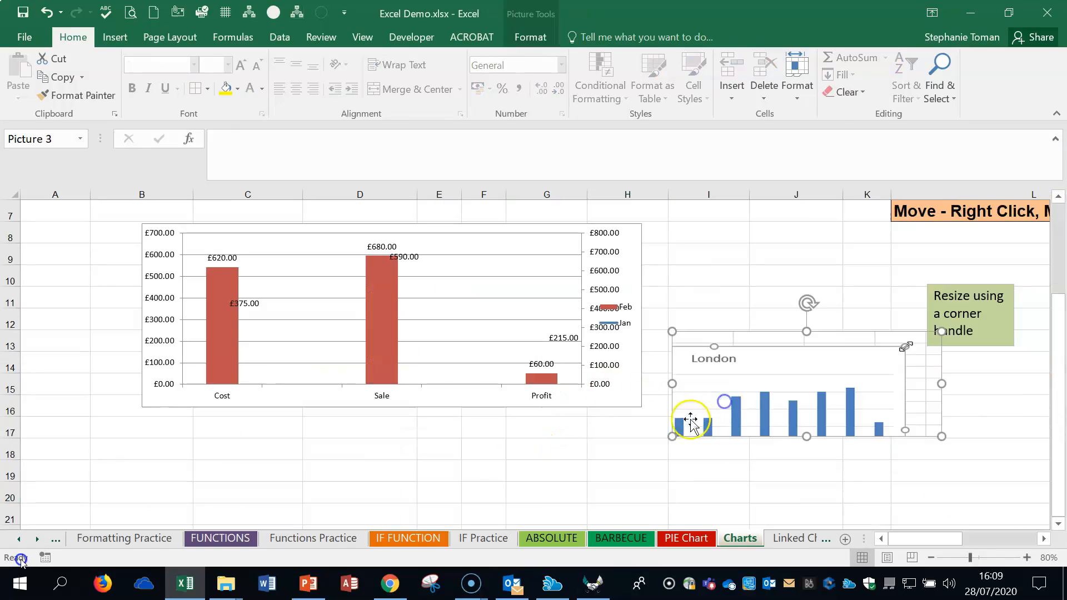
{"action": "left_click_drag", "start_coordinate": [671, 434], "coordinate": [567, 515]}
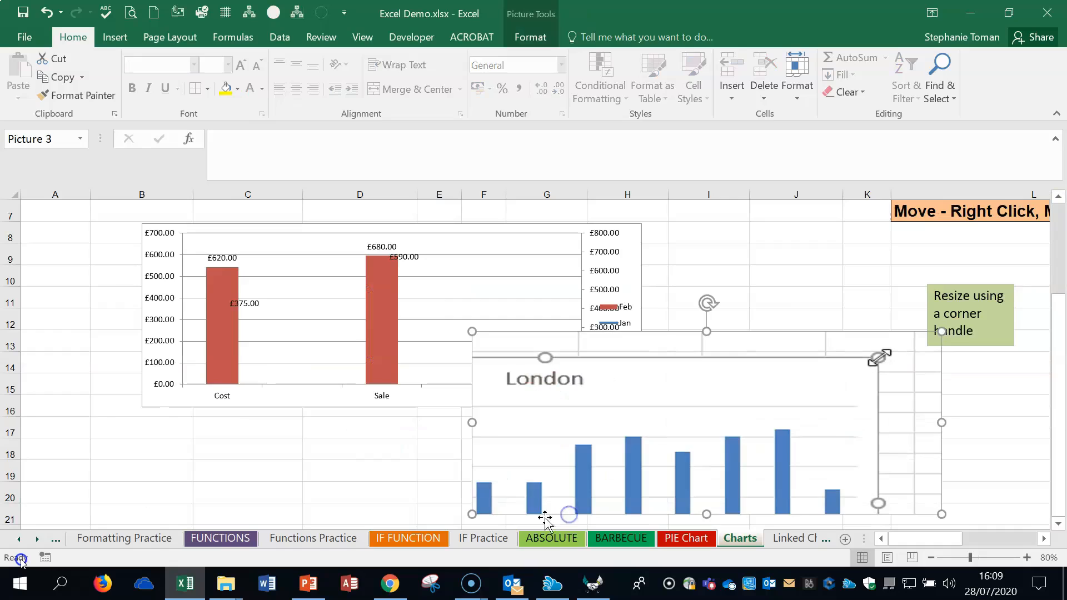
{"action": "left_click_drag", "start_coordinate": [477, 516], "coordinate": [449, 523]}
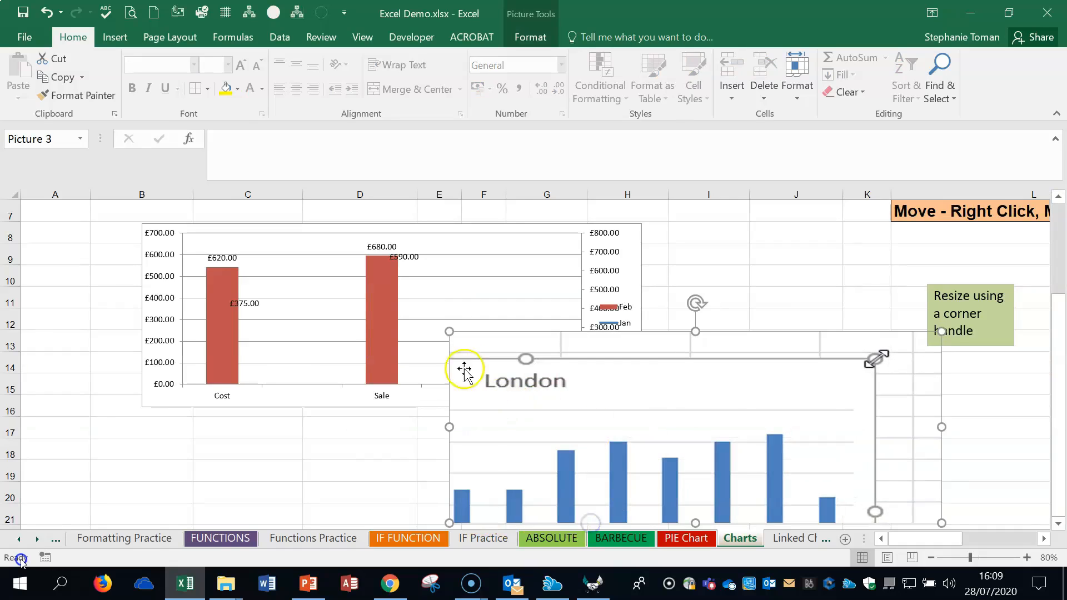
{"action": "left_click_drag", "start_coordinate": [450, 331], "coordinate": [619, 327]}
{"action": "left_click_drag", "start_coordinate": [936, 424], "coordinate": [580, 445]}
{"action": "left_click_drag", "start_coordinate": [534, 334], "coordinate": [833, 294]}
Step: Try the Top position for the column chart's legend, place it at Top Right, and deselect the chart
{"action": "scroll", "coordinate": [961, 505], "scroll_direction": "up", "scroll_amount": 3}
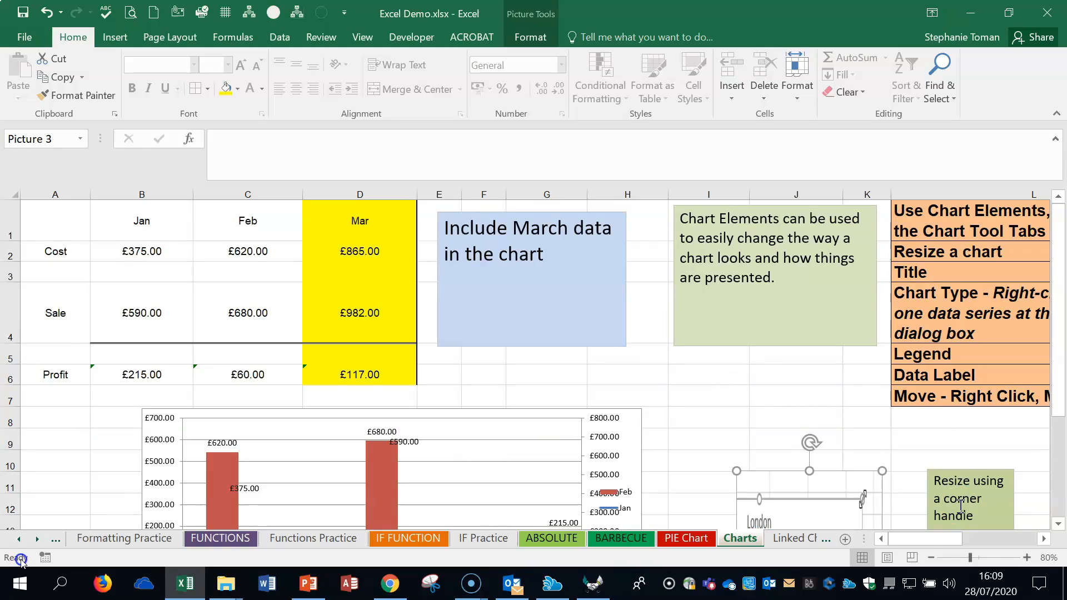
{"action": "scroll", "coordinate": [692, 509], "scroll_direction": "down", "scroll_amount": 2}
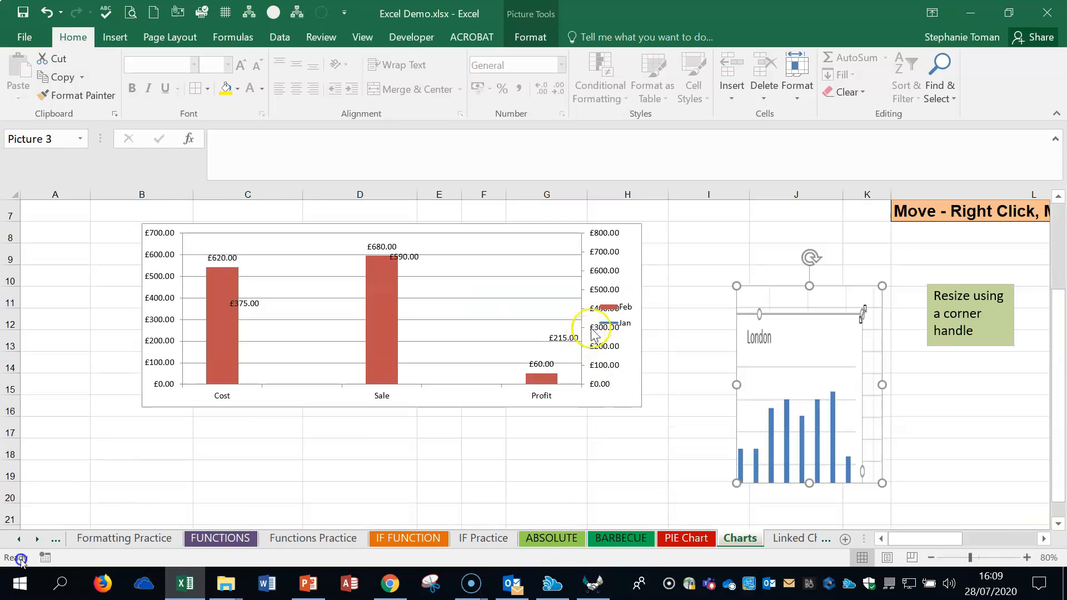
{"action": "left_click", "coordinate": [606, 314]}
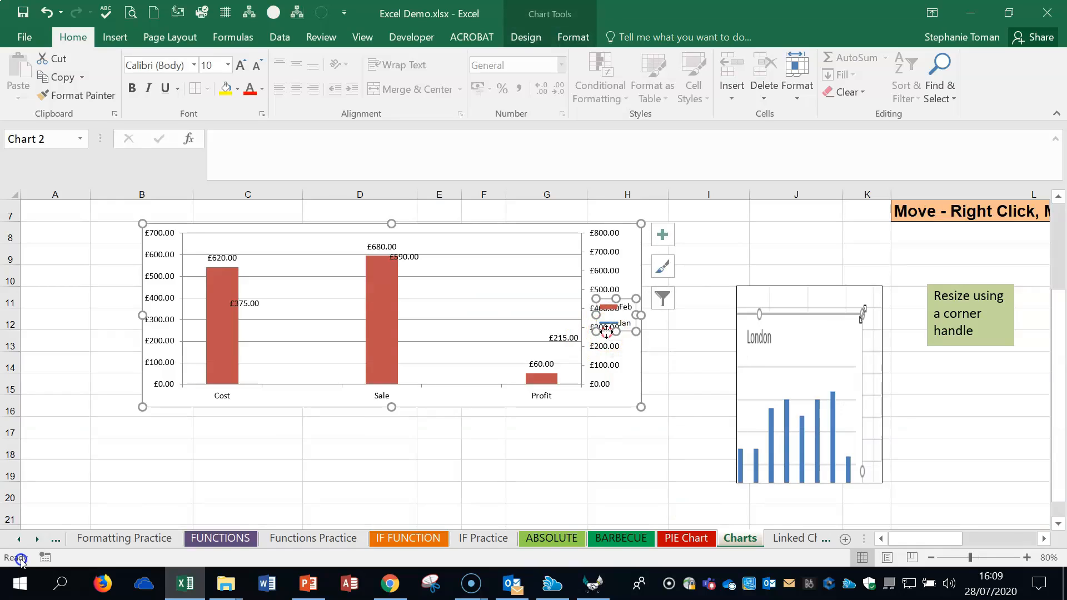
{"action": "right_click", "coordinate": [606, 332]}
{"action": "left_click", "coordinate": [673, 471]}
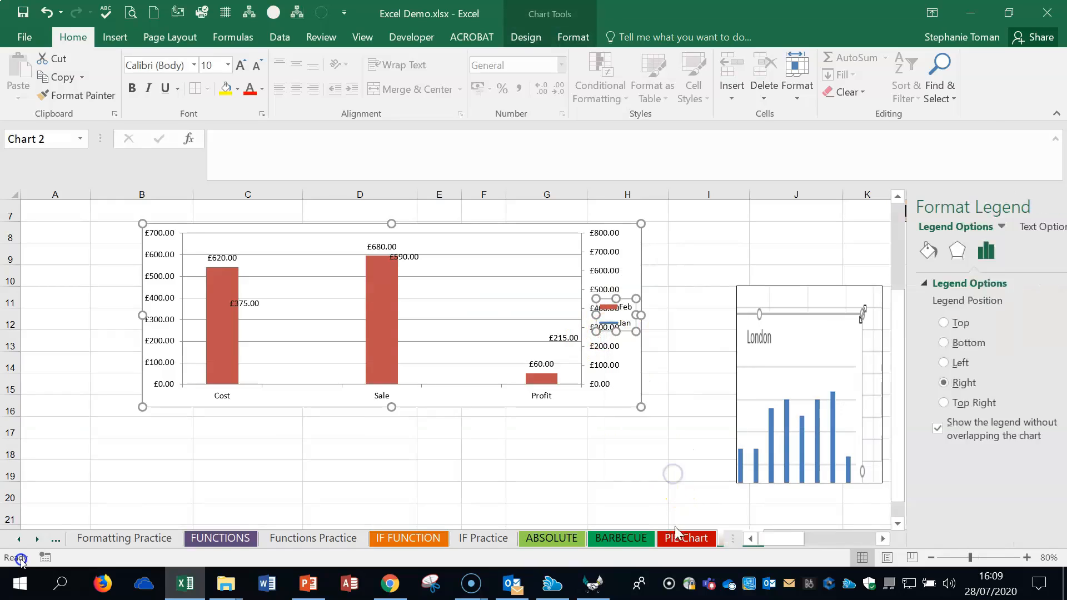
{"action": "left_click", "coordinate": [908, 323]}
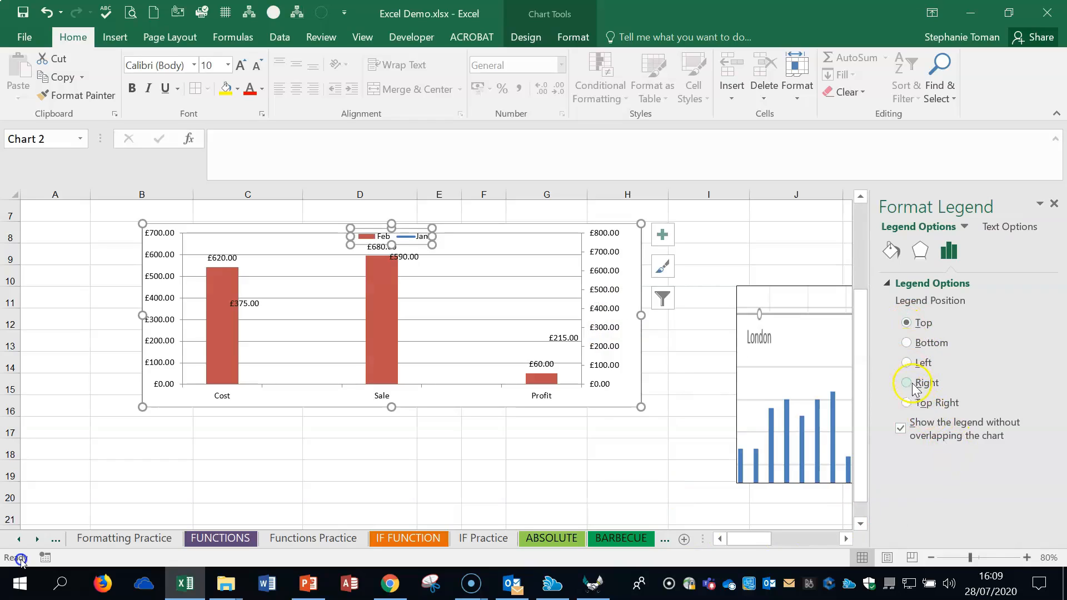
{"action": "left_click", "coordinate": [912, 402]}
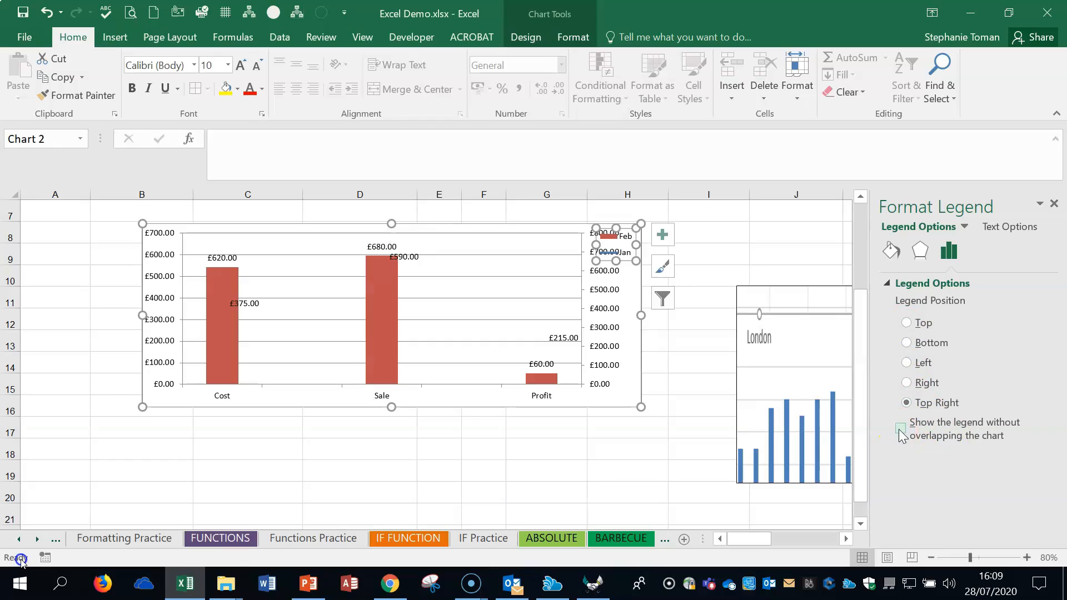
{"action": "left_click", "coordinate": [638, 467]}
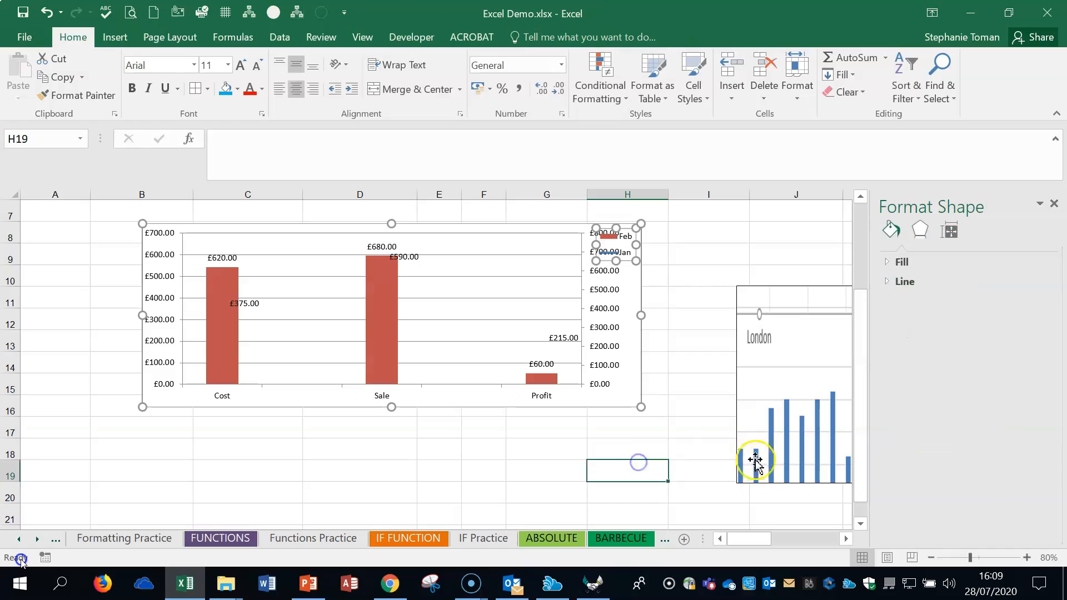
Step: Open the label formatting for the Feb series and delete the Feb and Jan data labels from the chart
{"action": "left_click", "coordinate": [379, 335]}
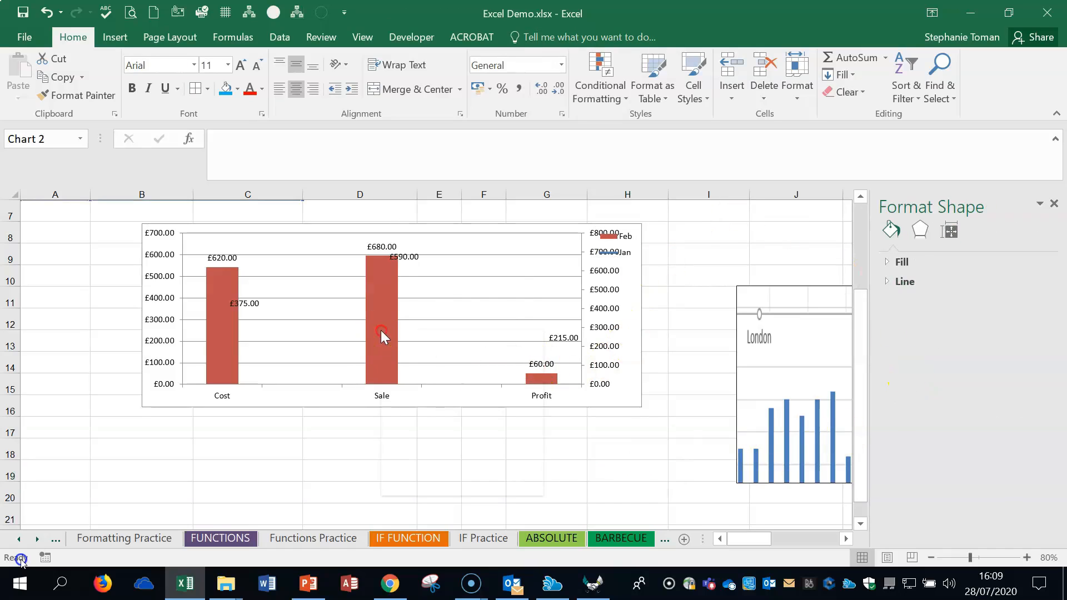
{"action": "right_click", "coordinate": [381, 330]}
{"action": "left_click", "coordinate": [453, 466]}
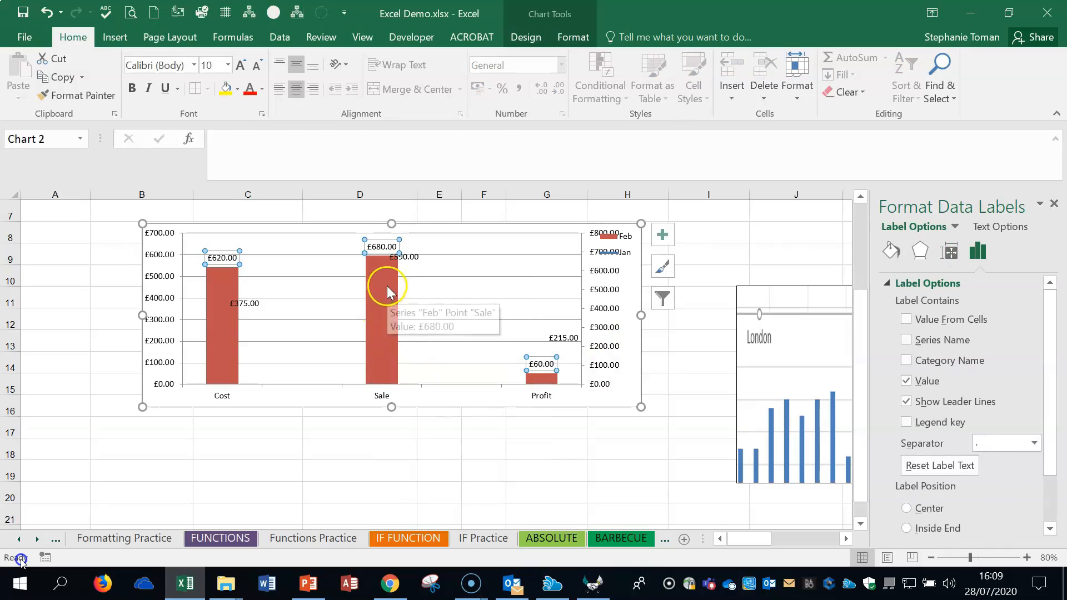
{"action": "key", "text": "Delete"}
{"action": "left_click", "coordinate": [409, 257]}
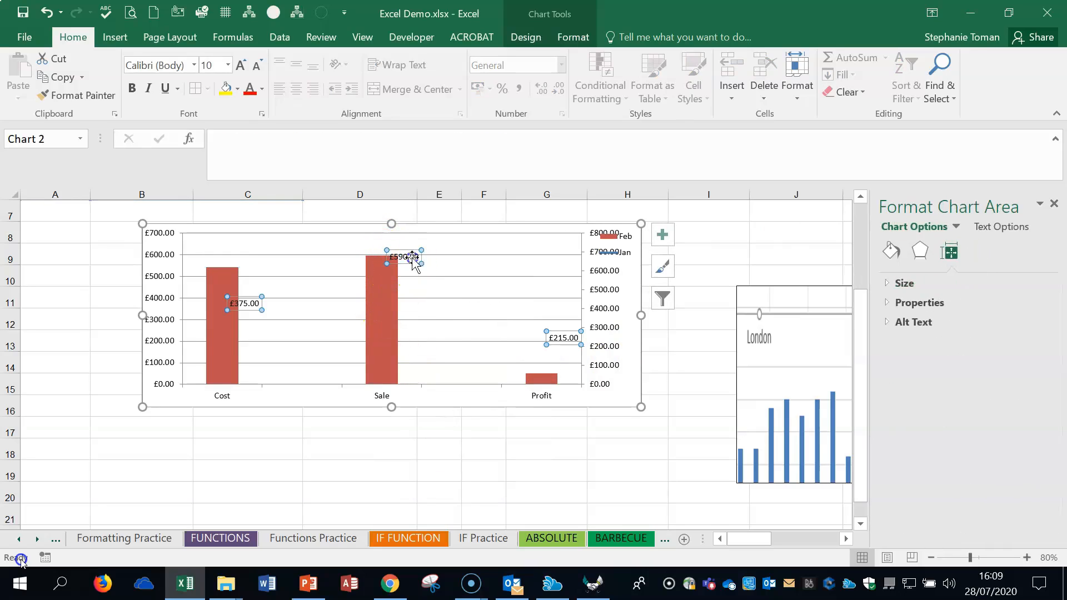
Step: Add data labels to the Feb columns and close the formatting pane
{"action": "right_click", "coordinate": [384, 336]}
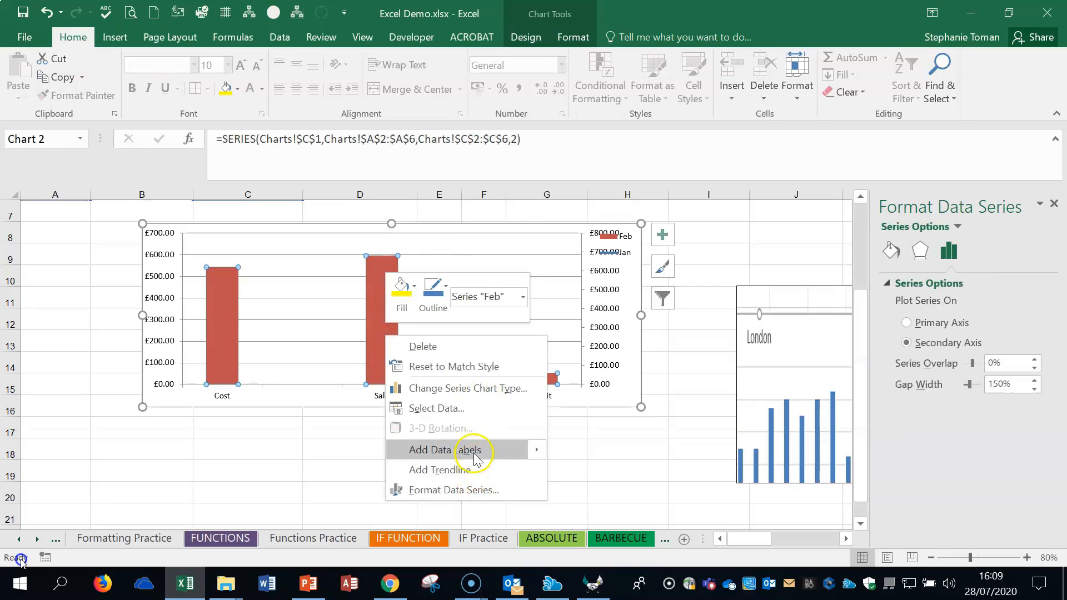
{"action": "key", "text": "Escape"}
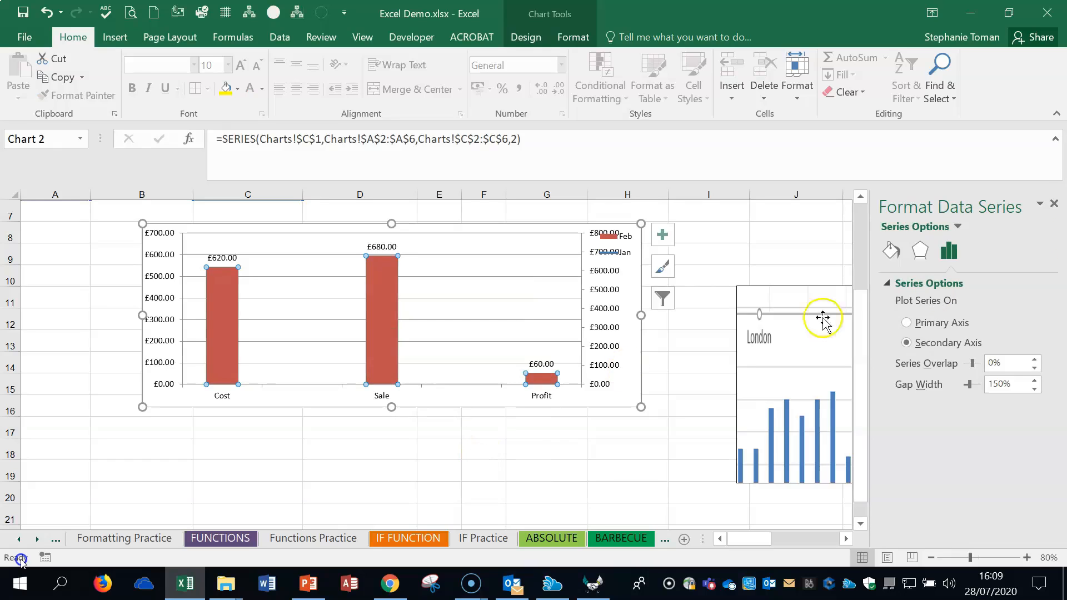
{"action": "left_click", "coordinate": [1054, 204]}
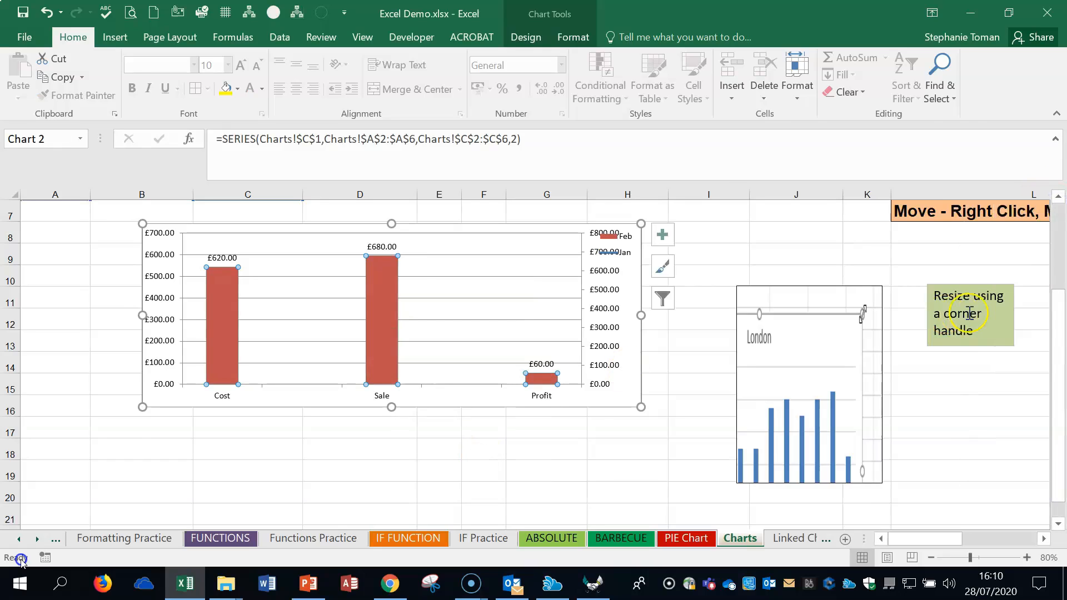
Step: Move the Feb/Jan column chart to a new chart sheet named Chart1
{"action": "scroll", "coordinate": [749, 436], "scroll_direction": "up", "scroll_amount": 2}
{"action": "scroll", "coordinate": [578, 466], "scroll_direction": "down", "scroll_amount": 2}
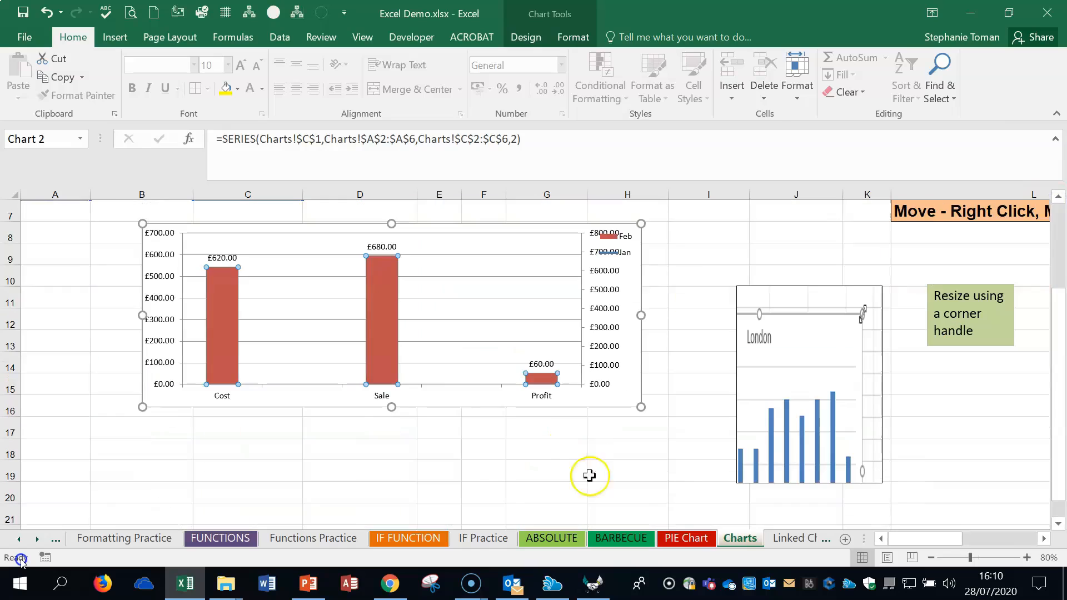
{"action": "right_click", "coordinate": [607, 397]}
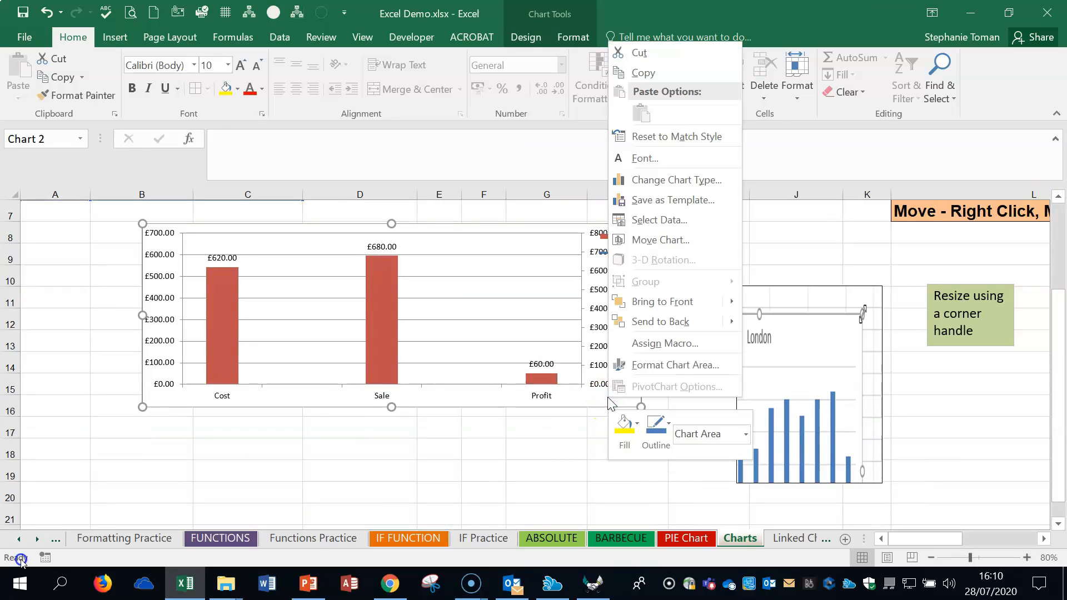
{"action": "left_click", "coordinate": [478, 448]}
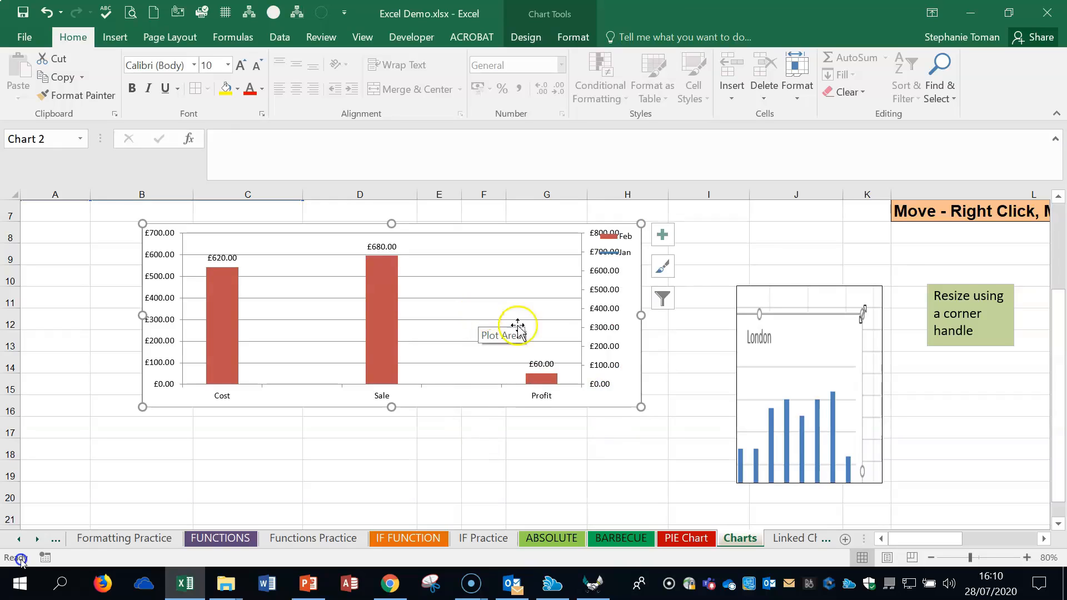
{"action": "right_click", "coordinate": [615, 391]}
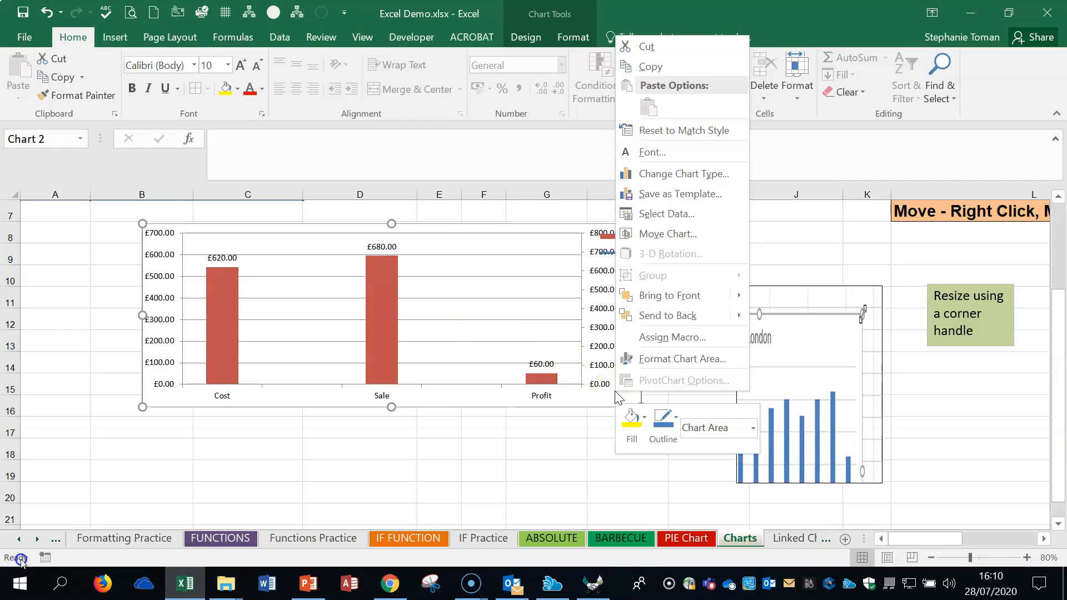
{"action": "left_click", "coordinate": [673, 233]}
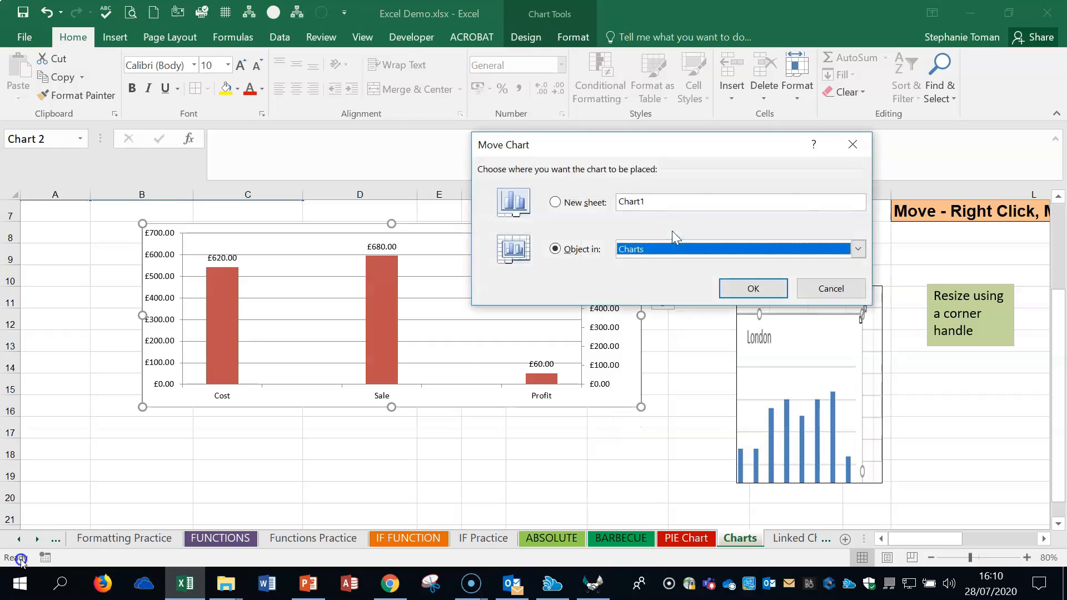
{"action": "left_click", "coordinate": [555, 204]}
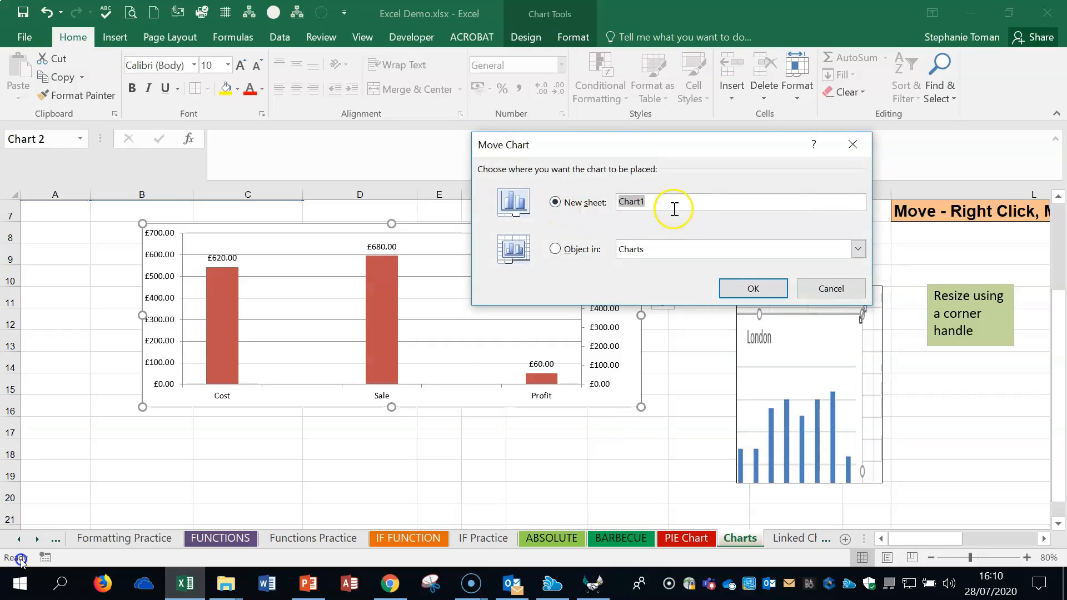
{"action": "left_click", "coordinate": [755, 288]}
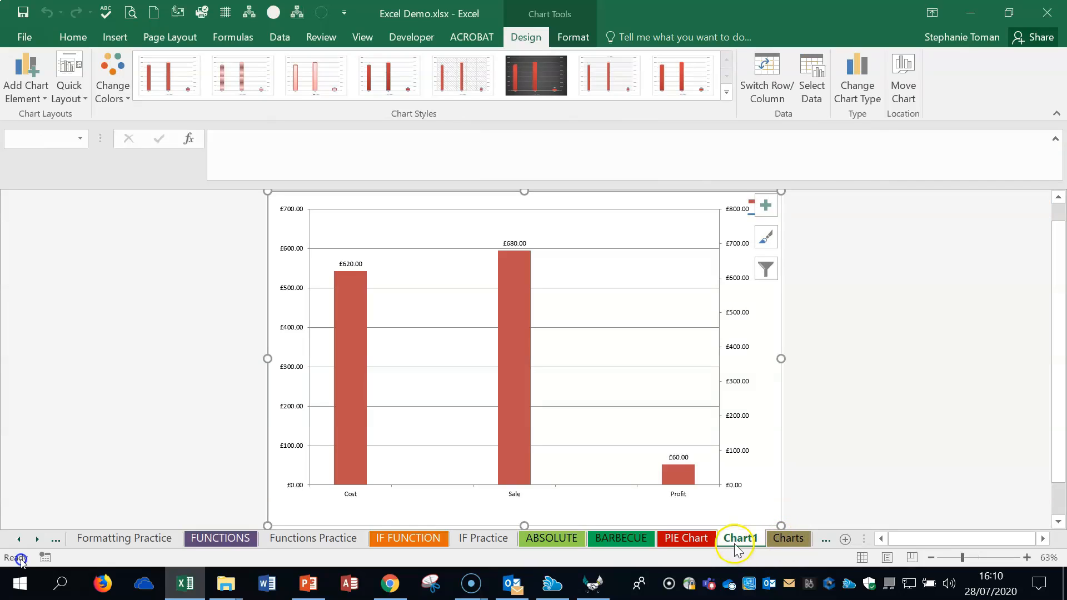
Step: Switch between the Charts and Chart1 sheets to compare where the chart is located
{"action": "left_click", "coordinate": [788, 538]}
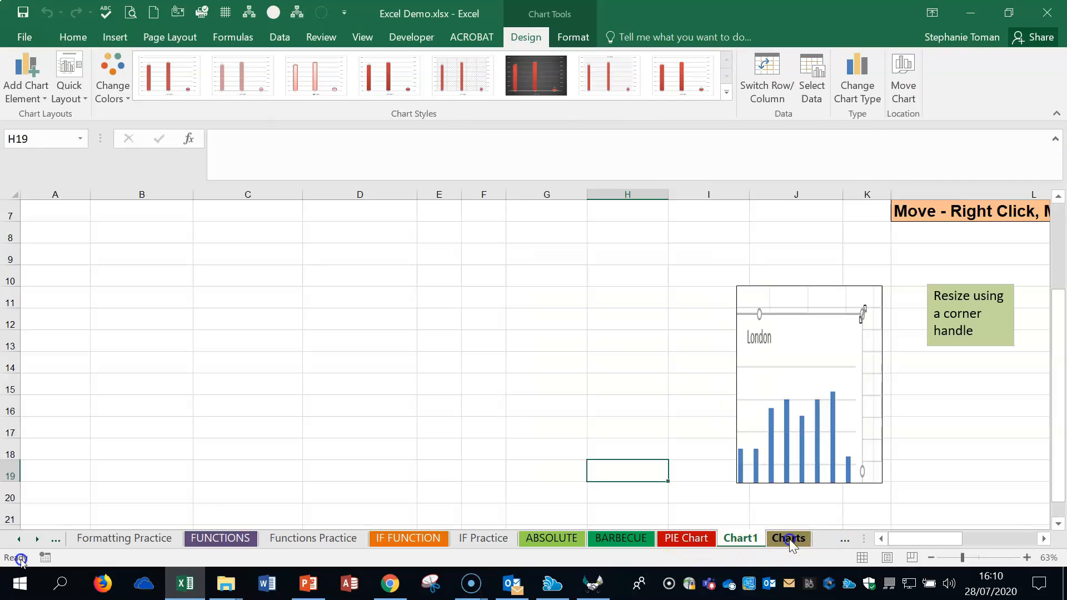
{"action": "left_click", "coordinate": [748, 541]}
{"action": "left_click", "coordinate": [779, 539]}
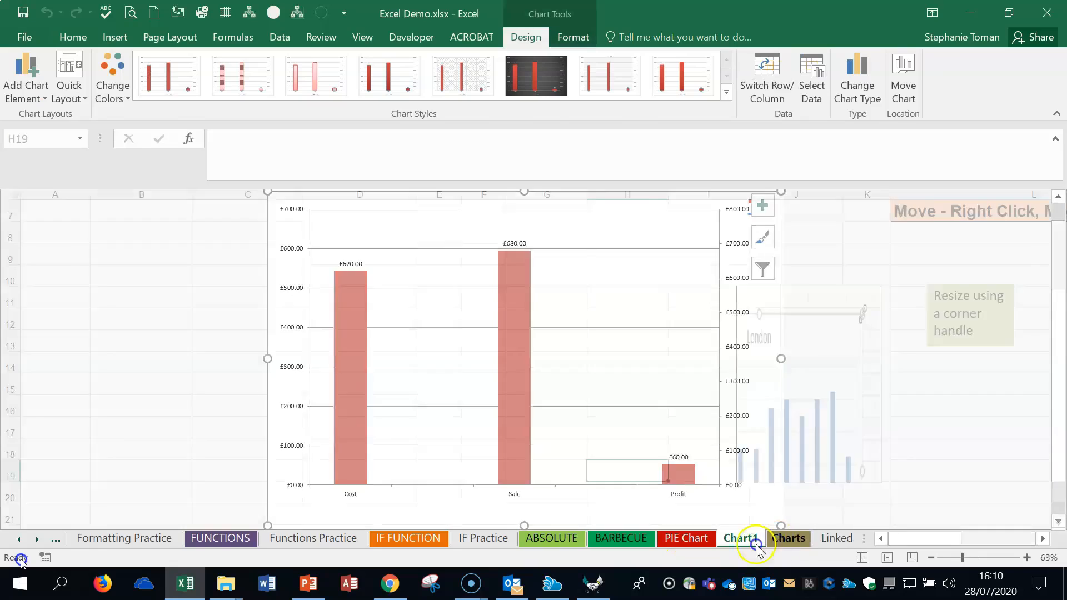
{"action": "left_click", "coordinate": [742, 538]}
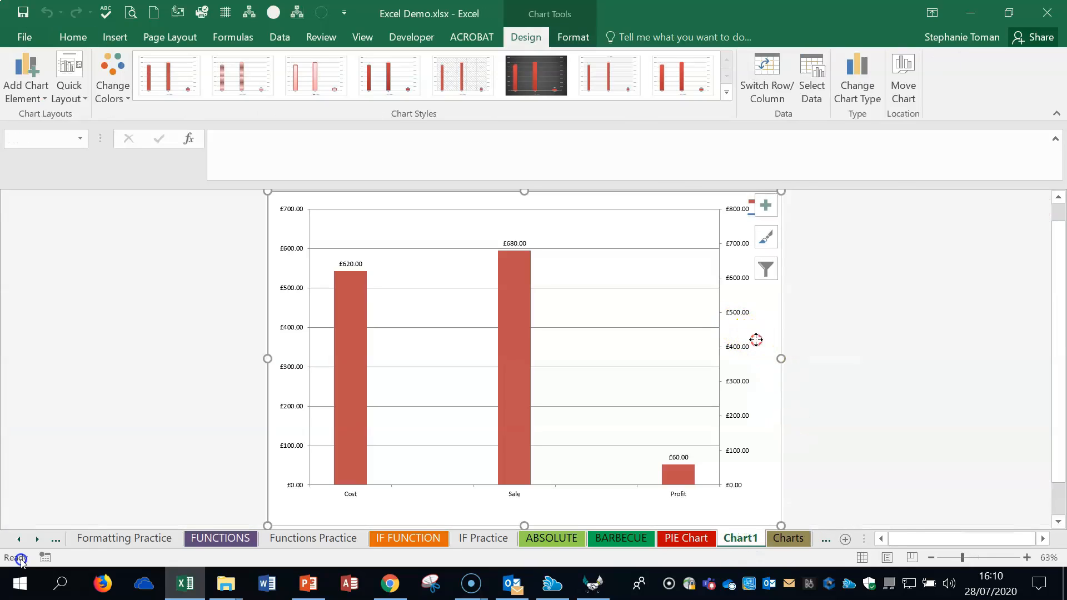
Step: Move the chart from the Chart1 sheet back into the Charts sheet as an object
{"action": "right_click", "coordinate": [760, 343]}
{"action": "left_click", "coordinate": [820, 407]}
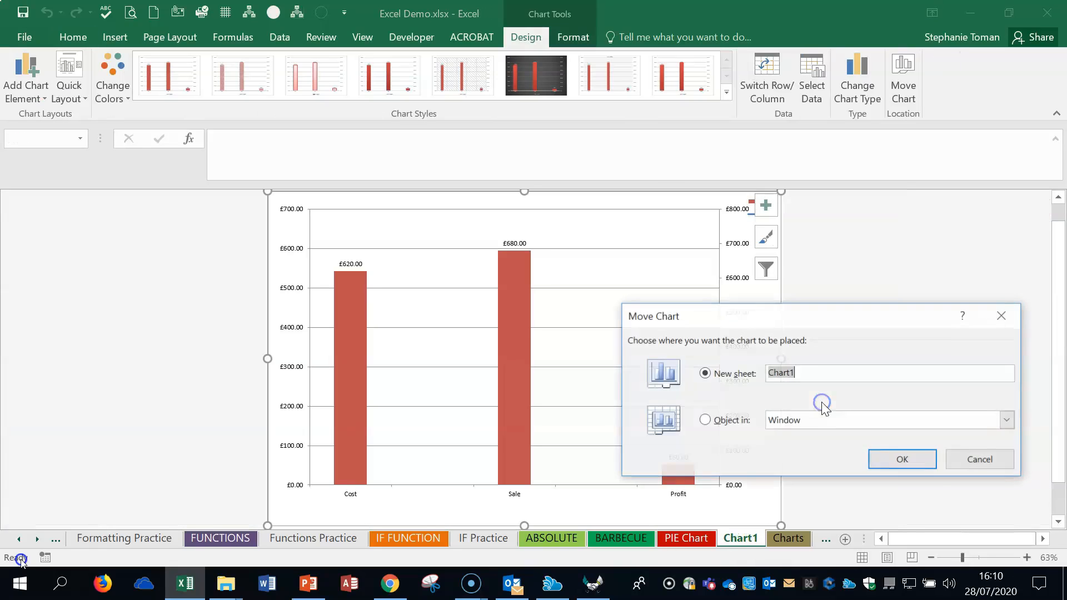
{"action": "left_click", "coordinate": [701, 422]}
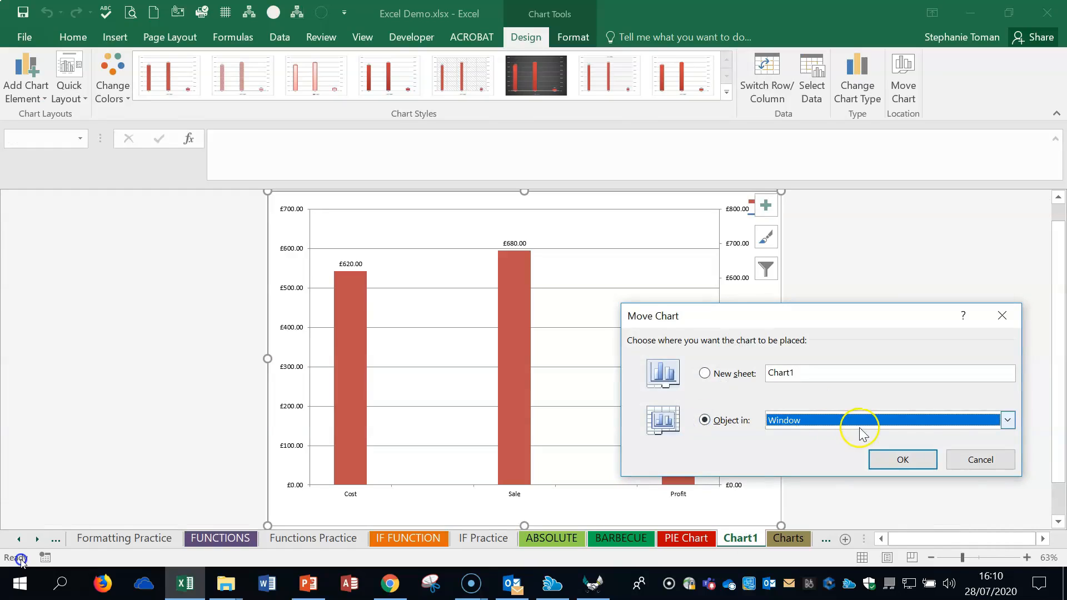
{"action": "left_click", "coordinate": [1007, 420]}
{"action": "scroll", "coordinate": [882, 489], "scroll_direction": "down", "scroll_amount": 2}
{"action": "scroll", "coordinate": [886, 492], "scroll_direction": "down", "scroll_amount": 4}
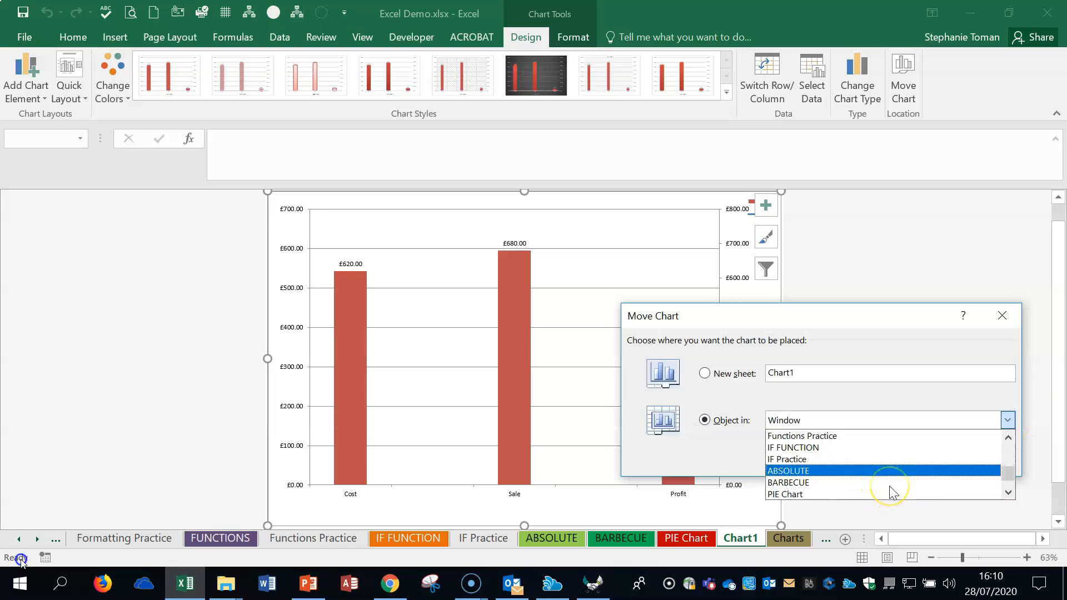
{"action": "left_click", "coordinate": [789, 483]}
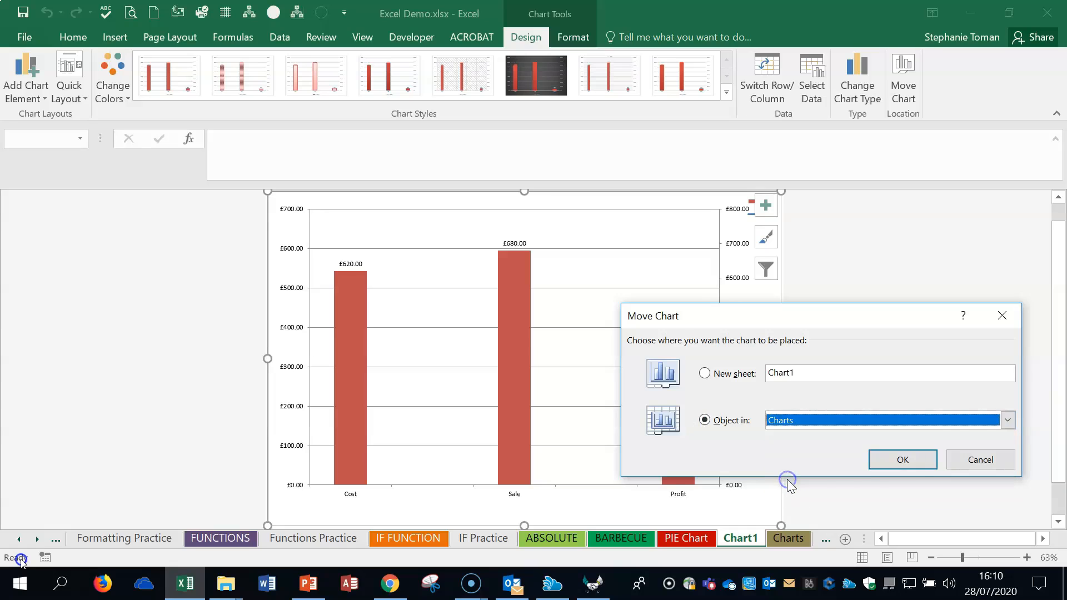
{"action": "left_click", "coordinate": [888, 457]}
Step: Position and resize the chart below the data table, spanning columns B to H and about rows 9 to 23, and deselect it
{"action": "left_click_drag", "start_coordinate": [526, 284], "coordinate": [333, 272]}
{"action": "left_click_drag", "start_coordinate": [419, 274], "coordinate": [175, 247]}
{"action": "left_click_drag", "start_coordinate": [469, 442], "coordinate": [658, 527]}
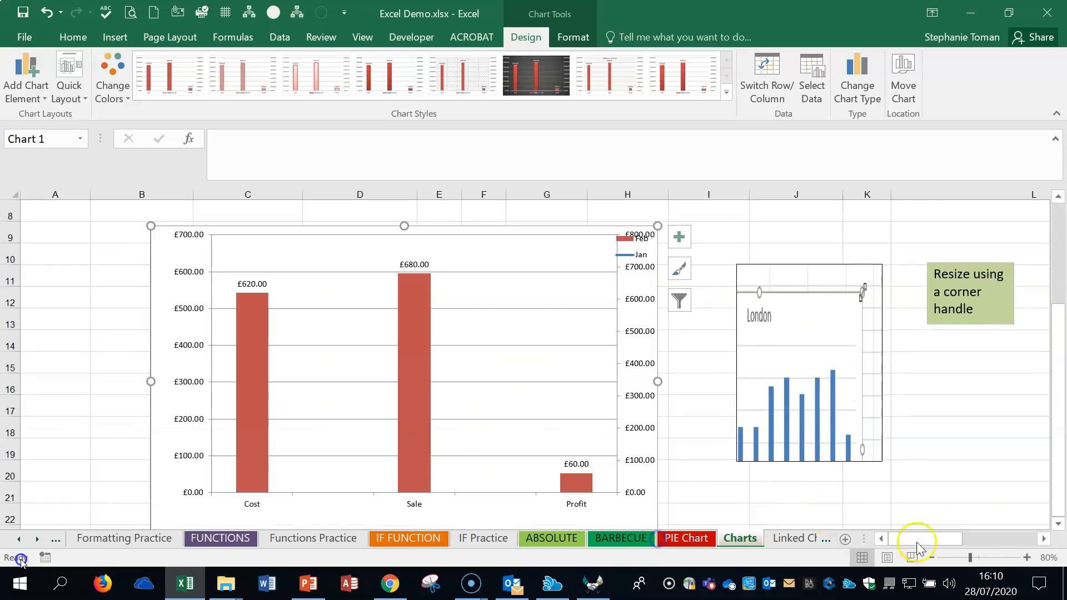
{"action": "left_click", "coordinate": [960, 470]}
Step: Review the list of chart-editing topics in cells L2 to L7, from moving and data labels back to resizing
{"action": "scroll", "coordinate": [961, 470], "scroll_direction": "down", "scroll_amount": 3}
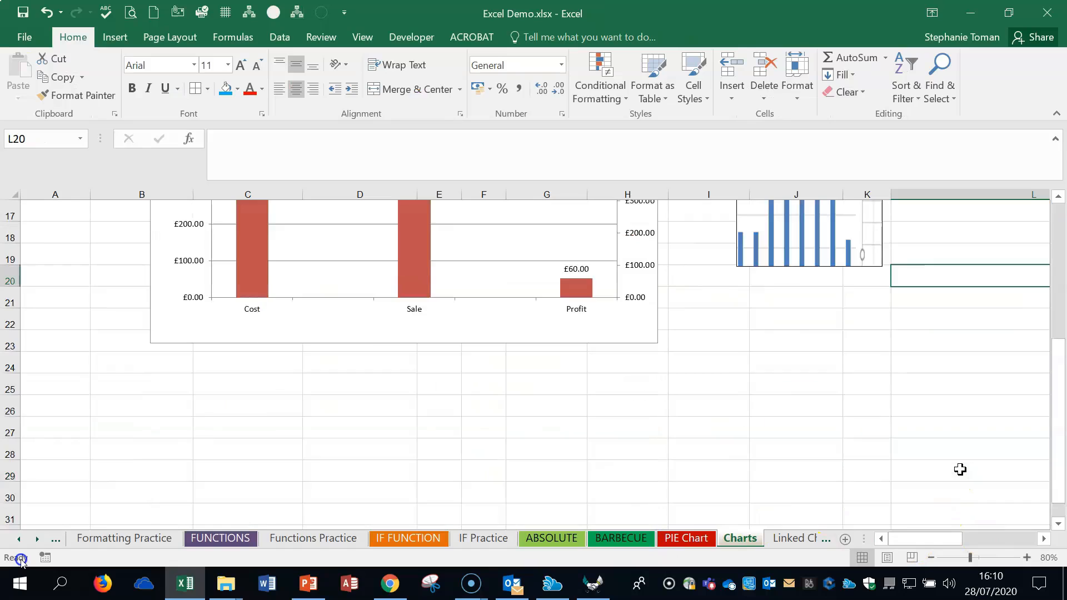
{"action": "scroll", "coordinate": [960, 470], "scroll_direction": "up", "scroll_amount": 5}
{"action": "left_click", "coordinate": [952, 373]}
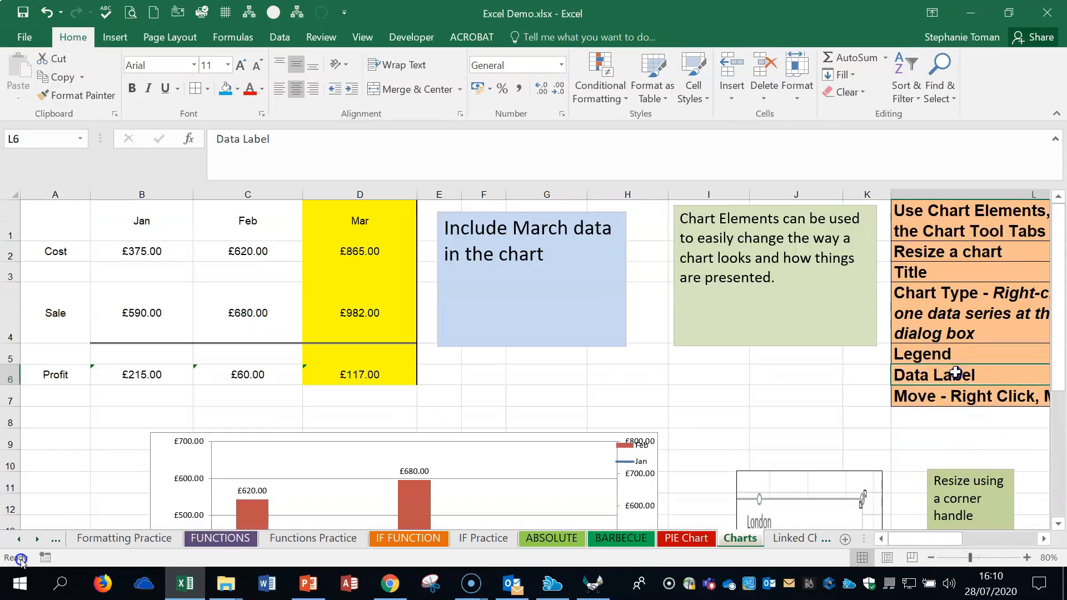
{"action": "left_click", "coordinate": [964, 394]}
{"action": "left_click", "coordinate": [946, 354]}
{"action": "left_click", "coordinate": [961, 317]}
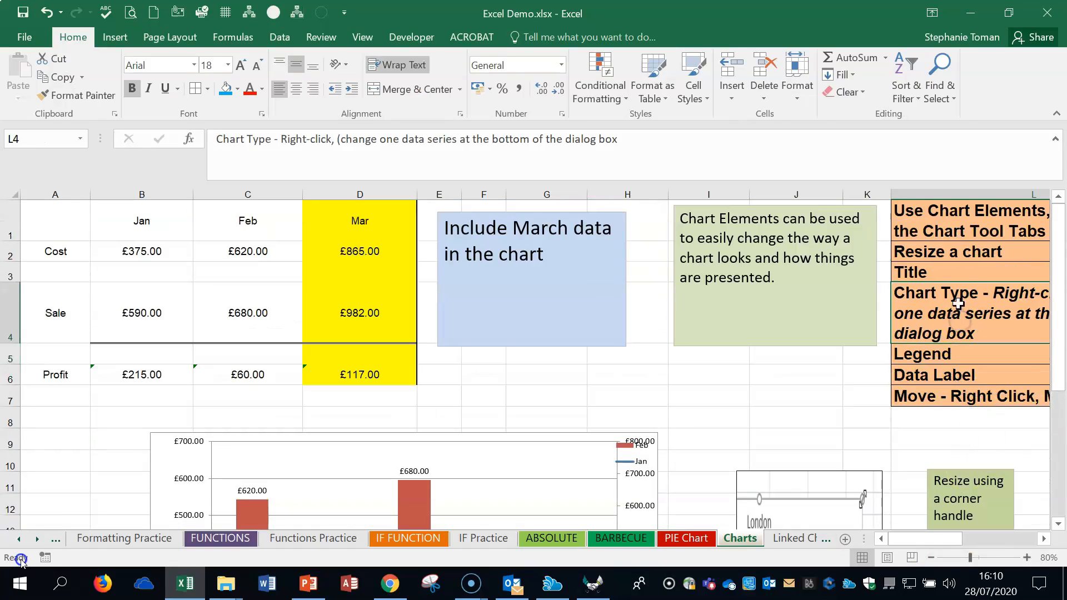
{"action": "left_click", "coordinate": [945, 272]}
{"action": "left_click", "coordinate": [966, 257]}
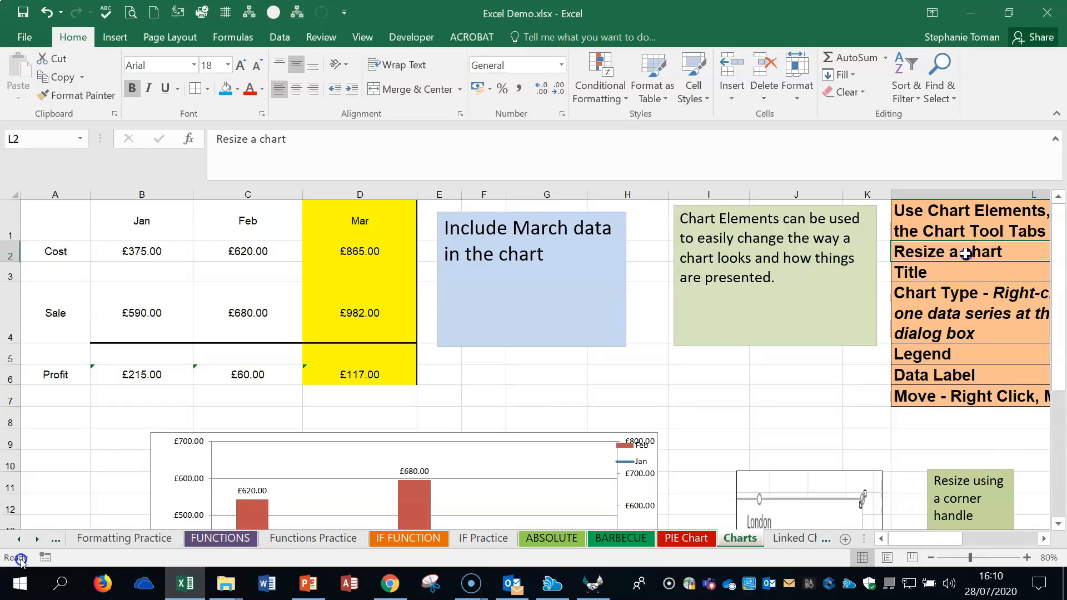
Step: Try a yellow fill on the chart's plot area
{"action": "left_click", "coordinate": [728, 419]}
{"action": "scroll", "coordinate": [813, 404], "scroll_direction": "down", "scroll_amount": 1}
{"action": "scroll", "coordinate": [813, 404], "scroll_direction": "down", "scroll_amount": 2}
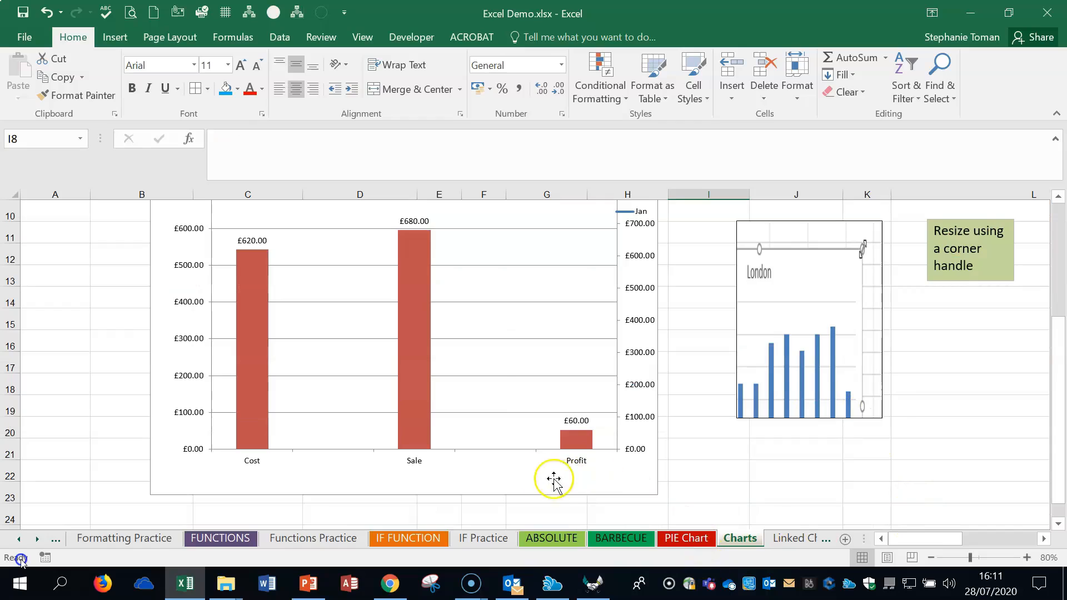
{"action": "right_click", "coordinate": [476, 377]}
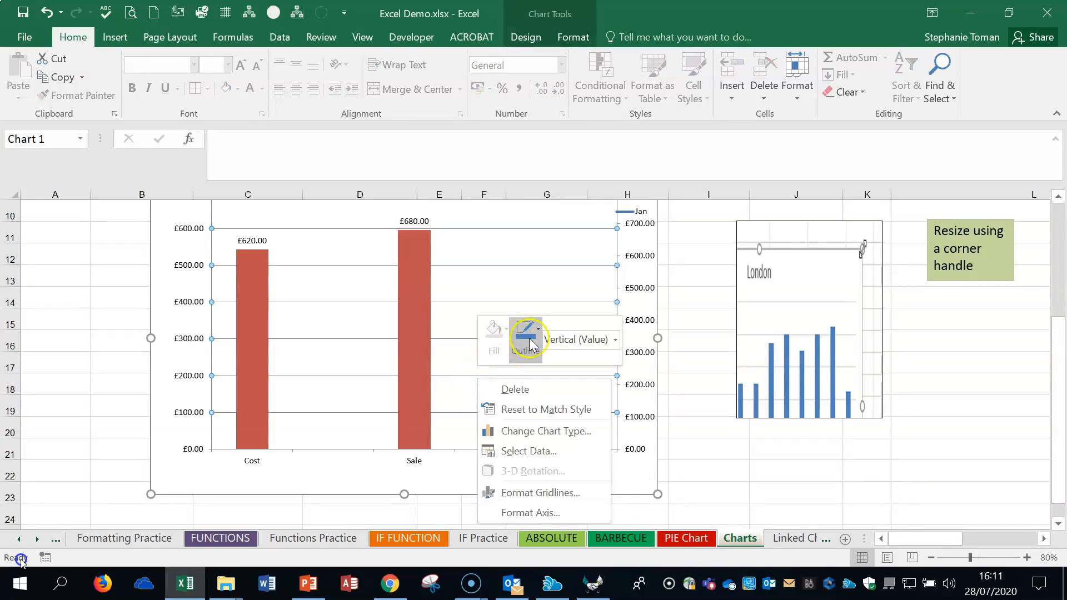
{"action": "left_click", "coordinate": [455, 385]}
{"action": "right_click", "coordinate": [455, 387]}
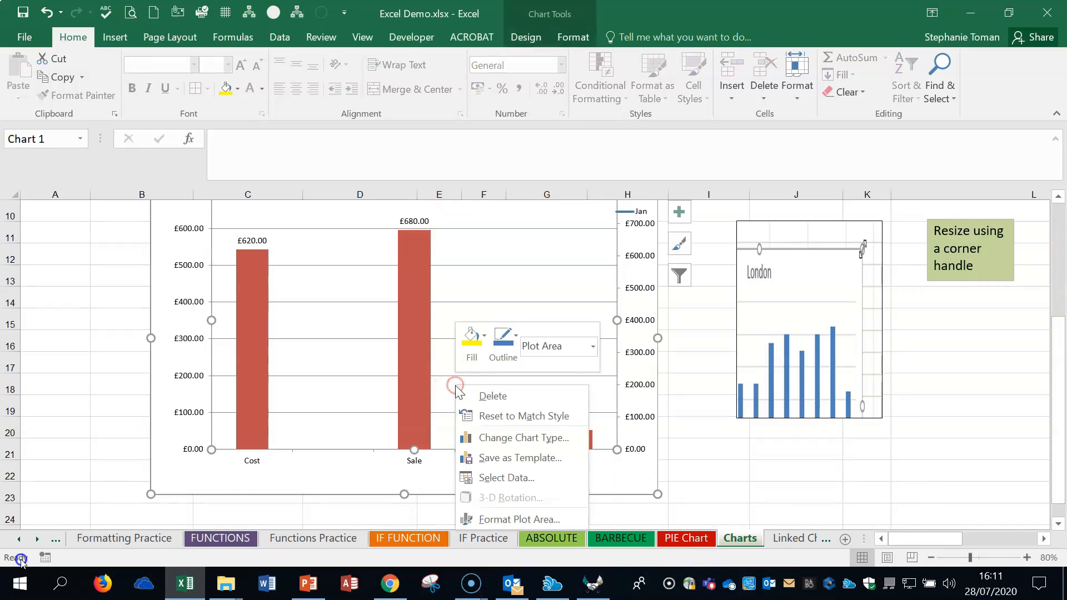
{"action": "left_click", "coordinate": [484, 336]}
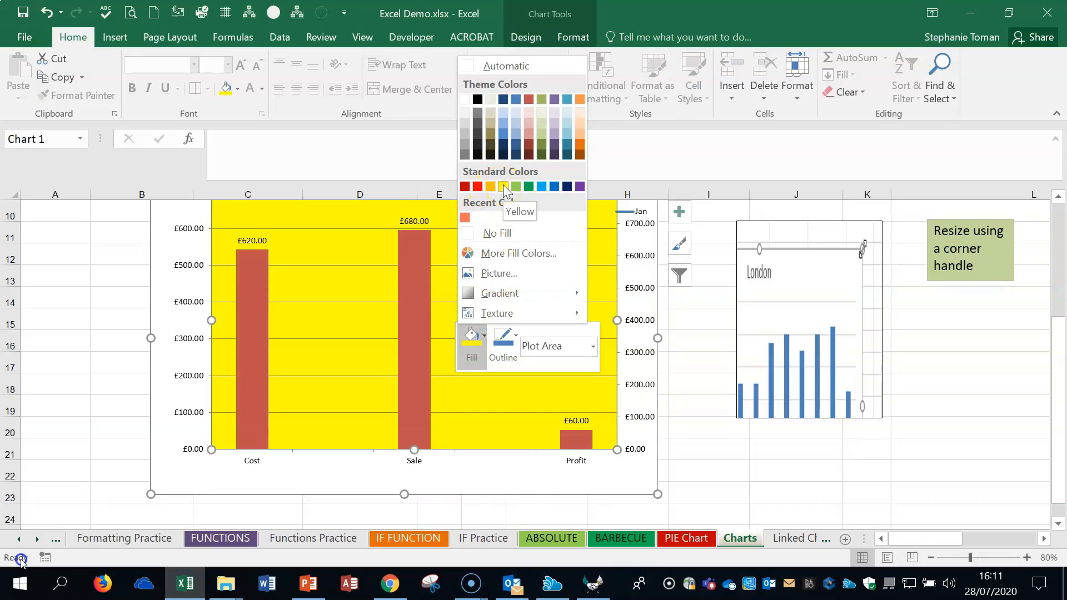
Step: Open the Format Chart Area settings and try a light blue fill on the chart area
{"action": "right_click", "coordinate": [612, 486]}
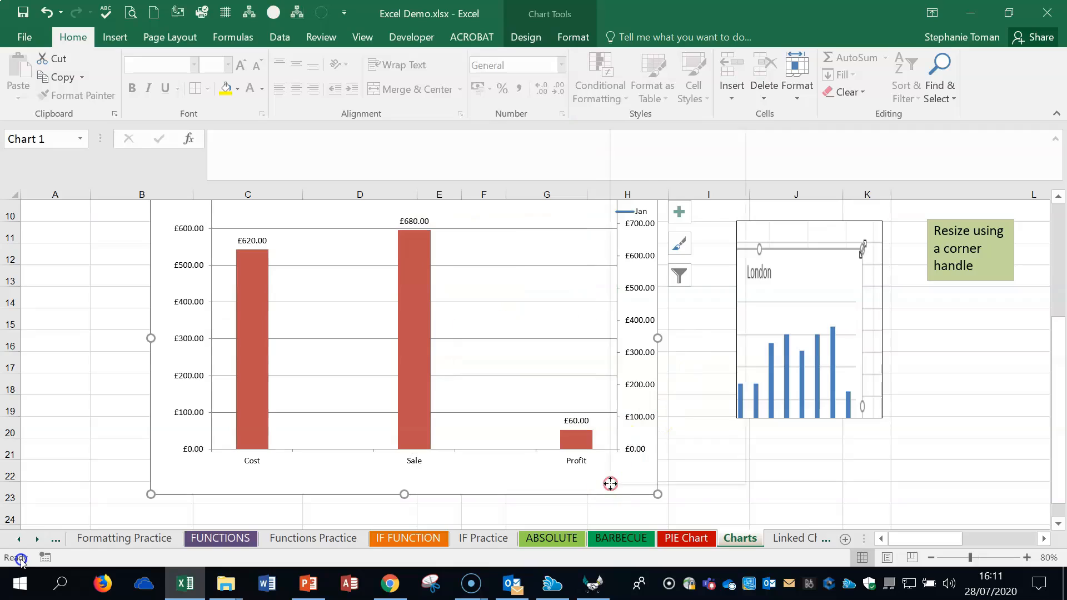
{"action": "left_click", "coordinate": [686, 453]}
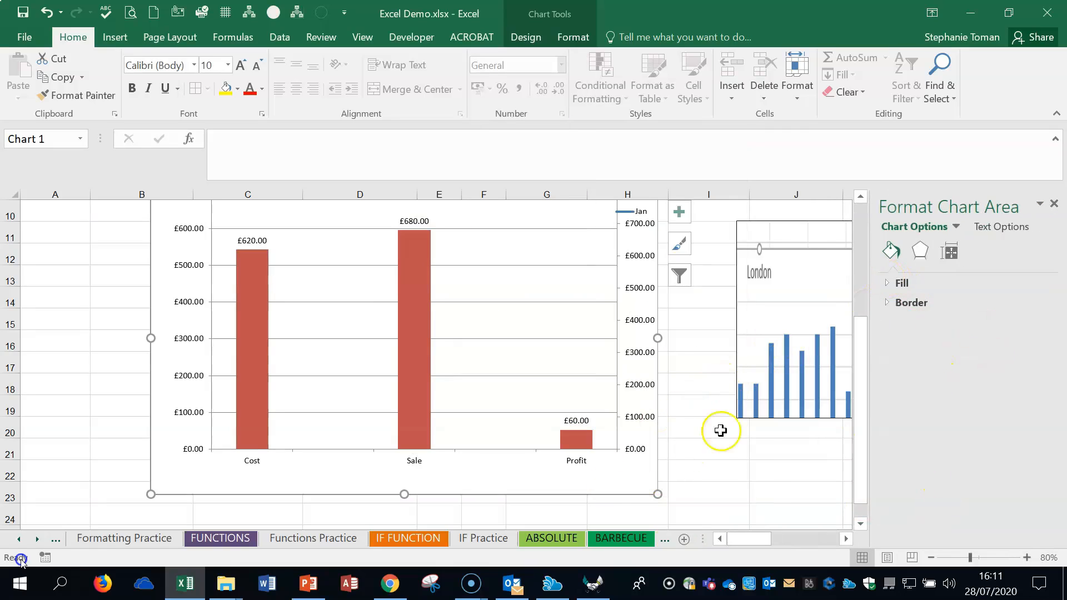
{"action": "right_click", "coordinate": [622, 483]}
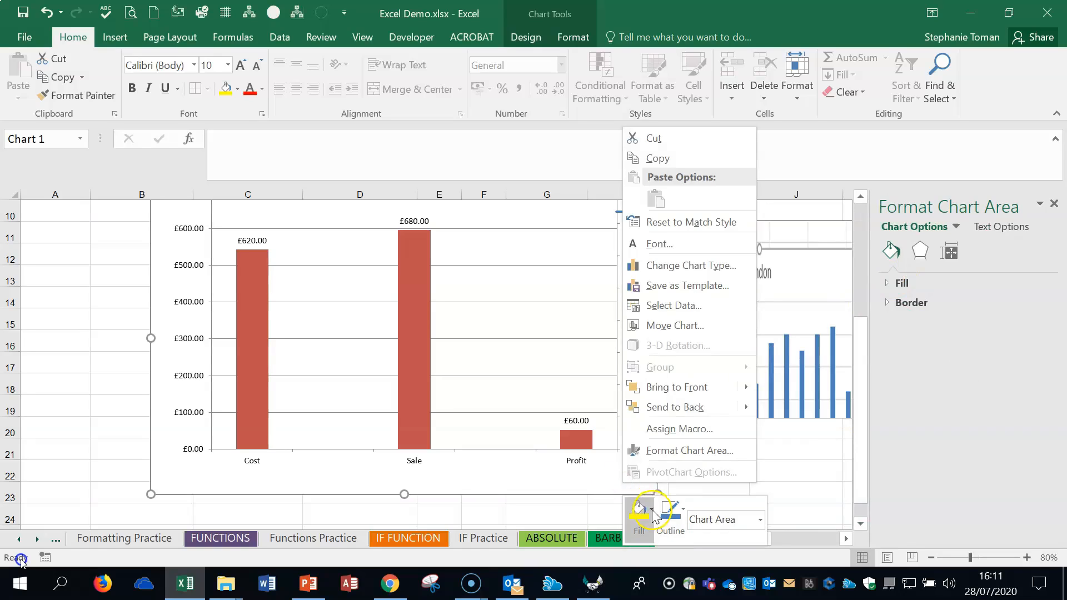
{"action": "left_click", "coordinate": [652, 510]}
{"action": "left_click", "coordinate": [709, 360]}
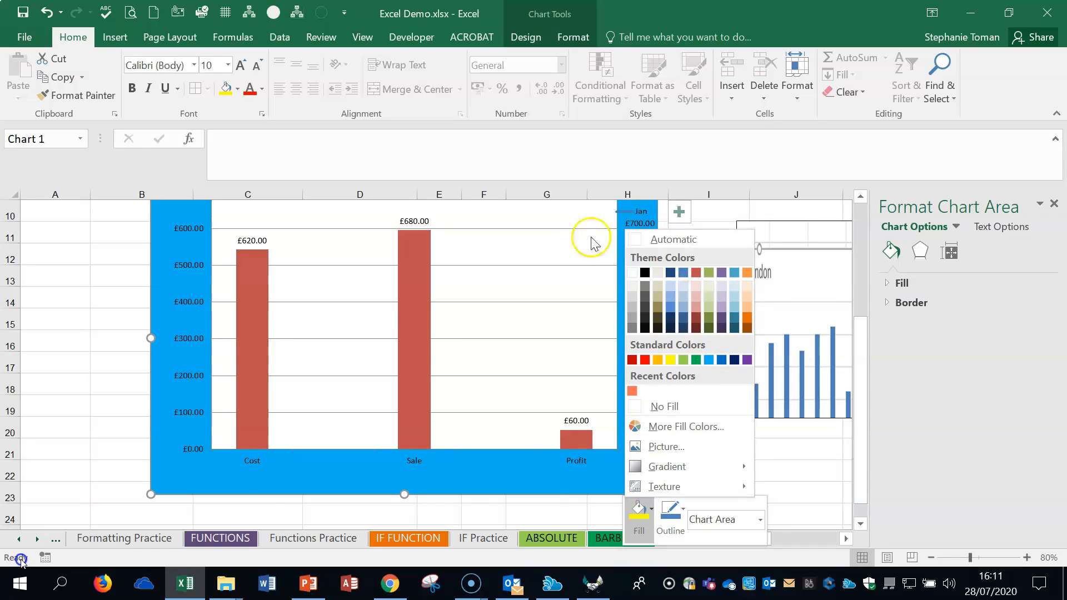
Step: Fill only the Sale column of the Feb series with yellow and deselect the chart
{"action": "left_click", "coordinate": [432, 336]}
{"action": "left_click", "coordinate": [408, 336]}
{"action": "left_click", "coordinate": [415, 332]}
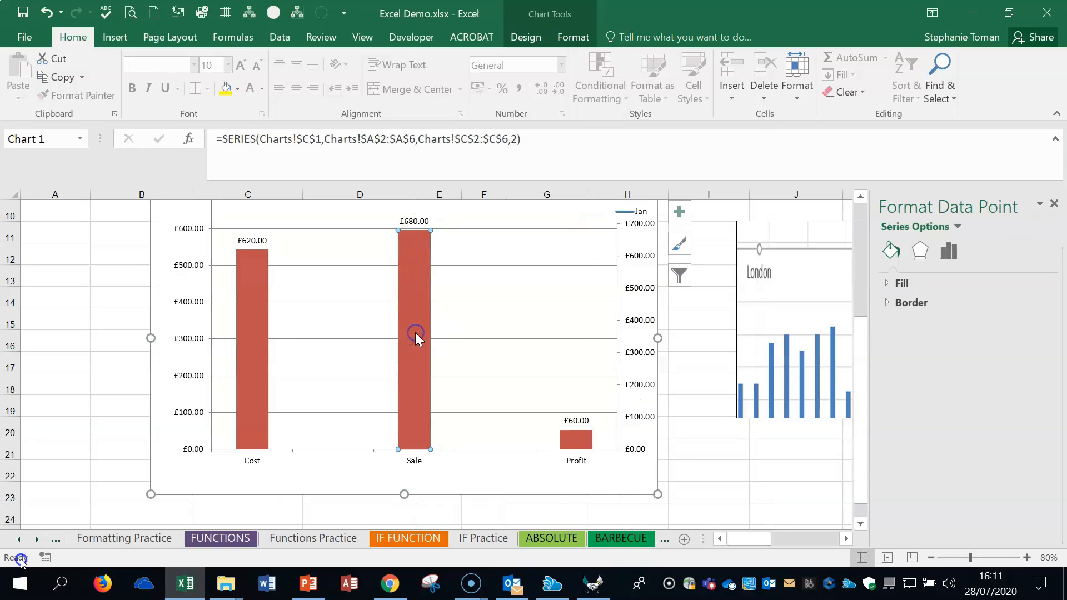
{"action": "right_click", "coordinate": [415, 332]}
{"action": "left_click", "coordinate": [444, 287]}
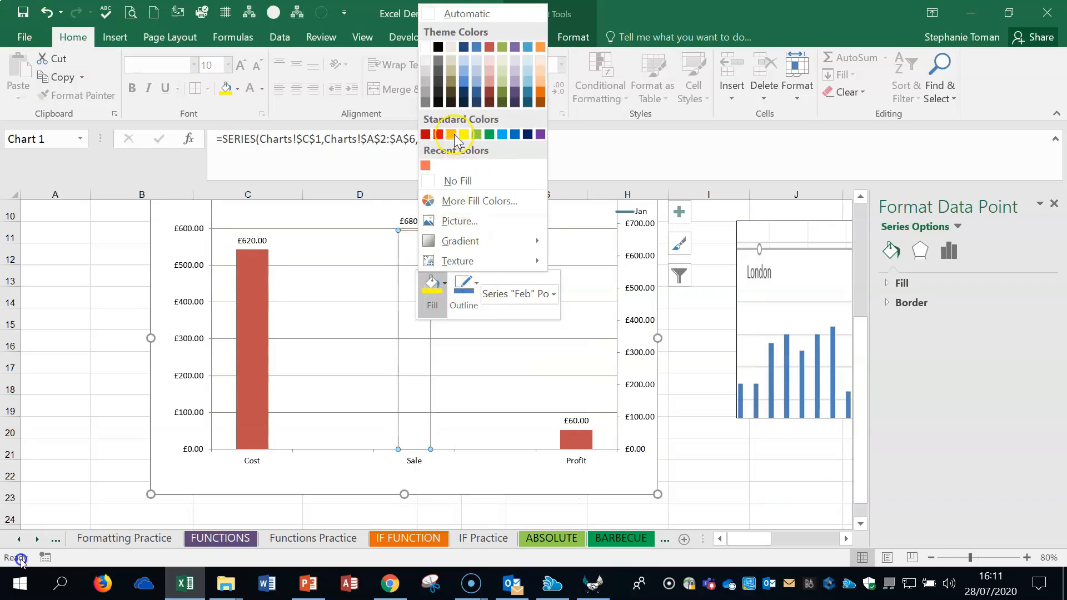
{"action": "left_click", "coordinate": [463, 134]}
{"action": "left_click", "coordinate": [745, 489]}
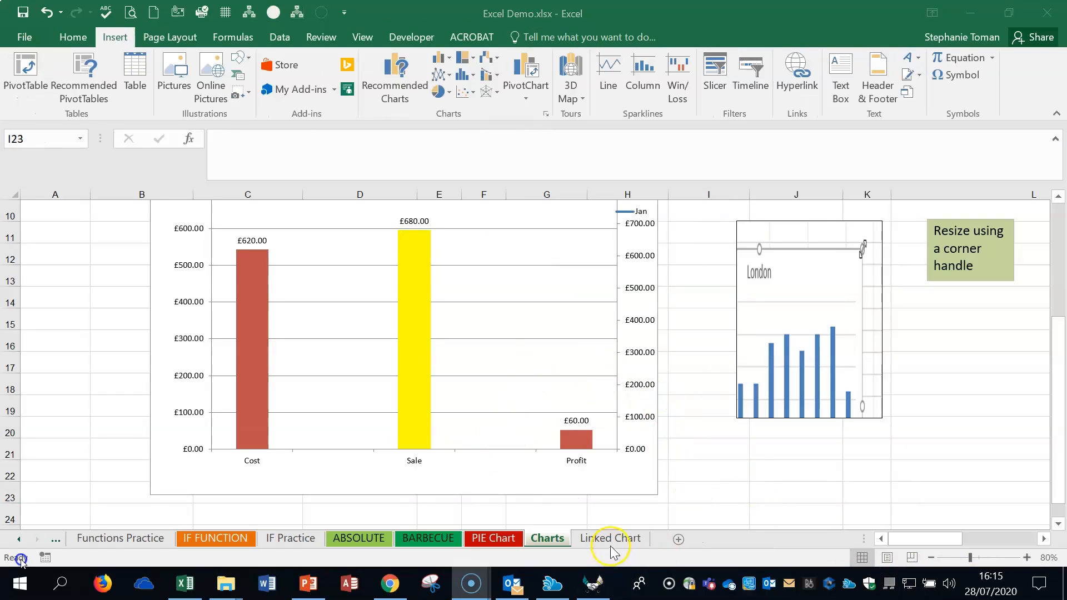
Step: Delete the column chart from the Charts sheet
{"action": "left_click", "coordinate": [621, 328]}
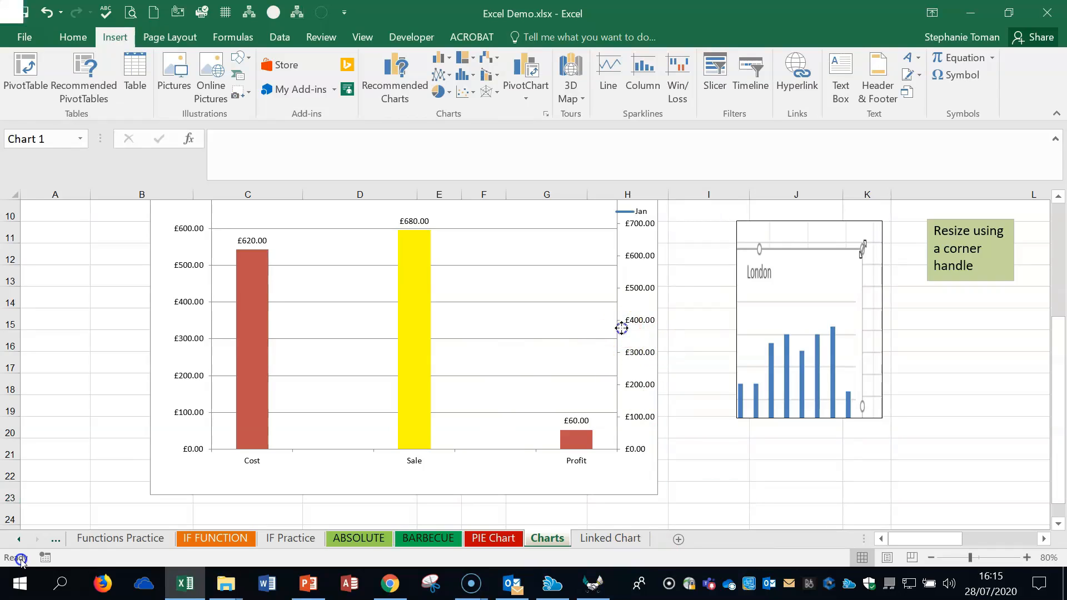
{"action": "key", "text": "Delete"}
{"action": "scroll", "coordinate": [581, 342], "scroll_direction": "up", "scroll_amount": 3}
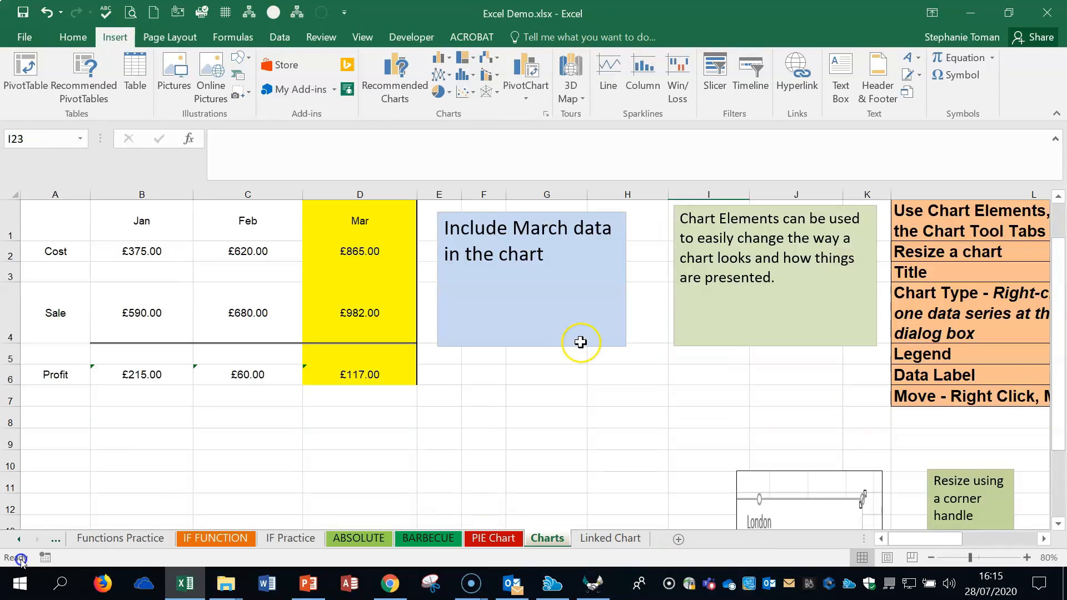
Step: Insert a blank 2-D clustered column chart with the empty cell G7 selected
{"action": "left_click", "coordinate": [536, 396]}
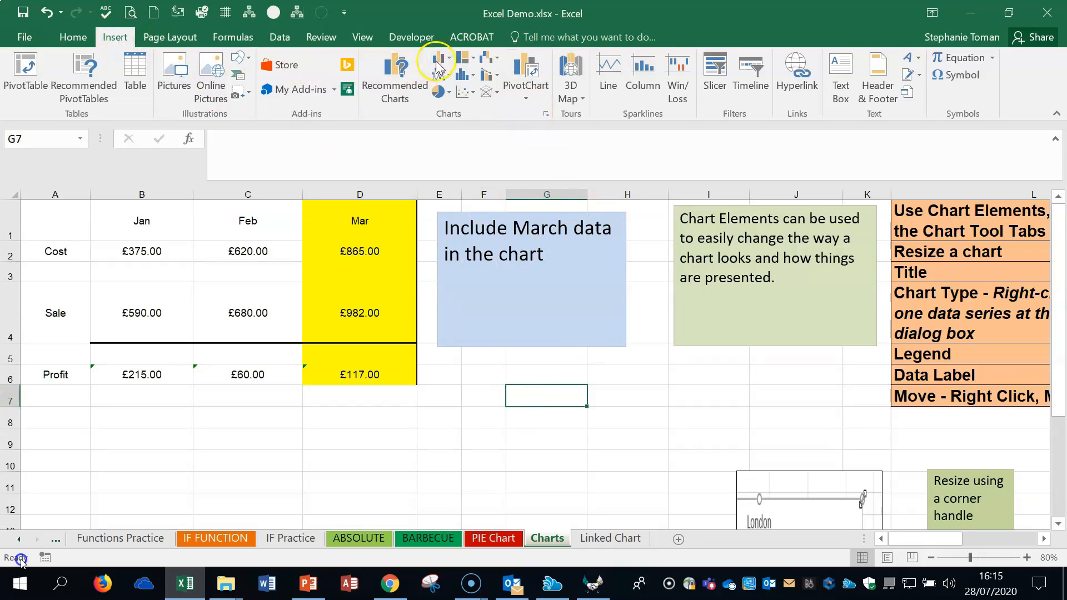
{"action": "left_click", "coordinate": [448, 61]}
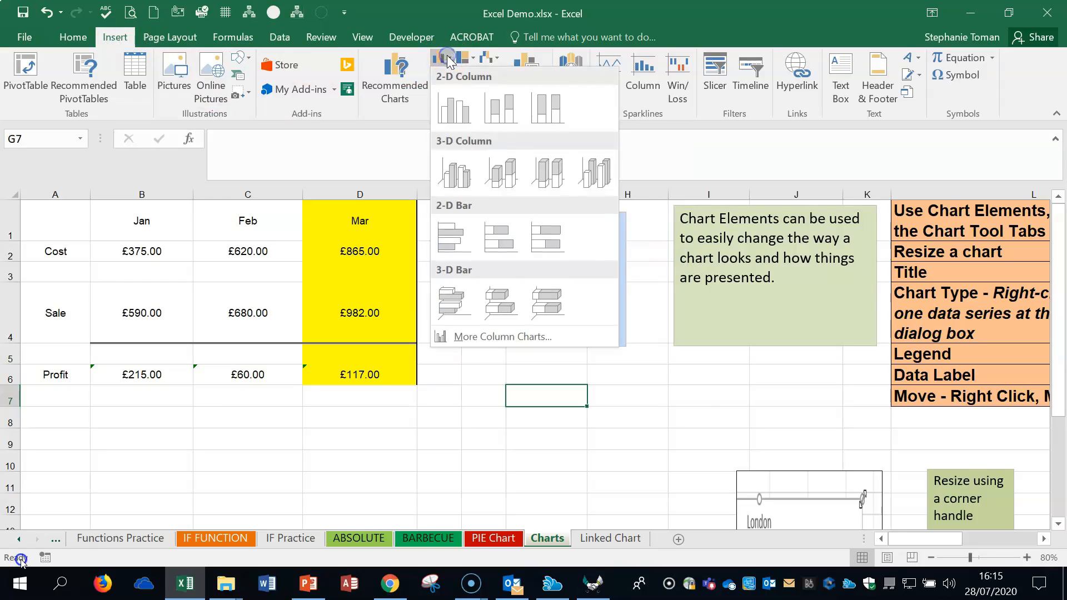
{"action": "left_click", "coordinate": [460, 113]}
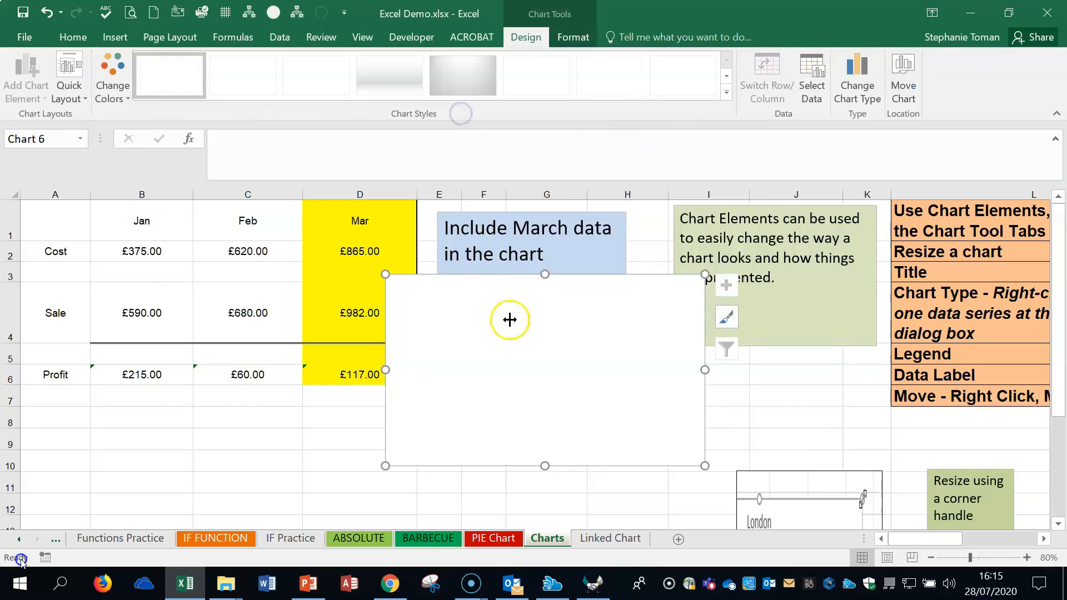
Step: Delete the blank chart from the Charts sheet
{"action": "left_click_drag", "start_coordinate": [521, 281], "coordinate": [468, 330]}
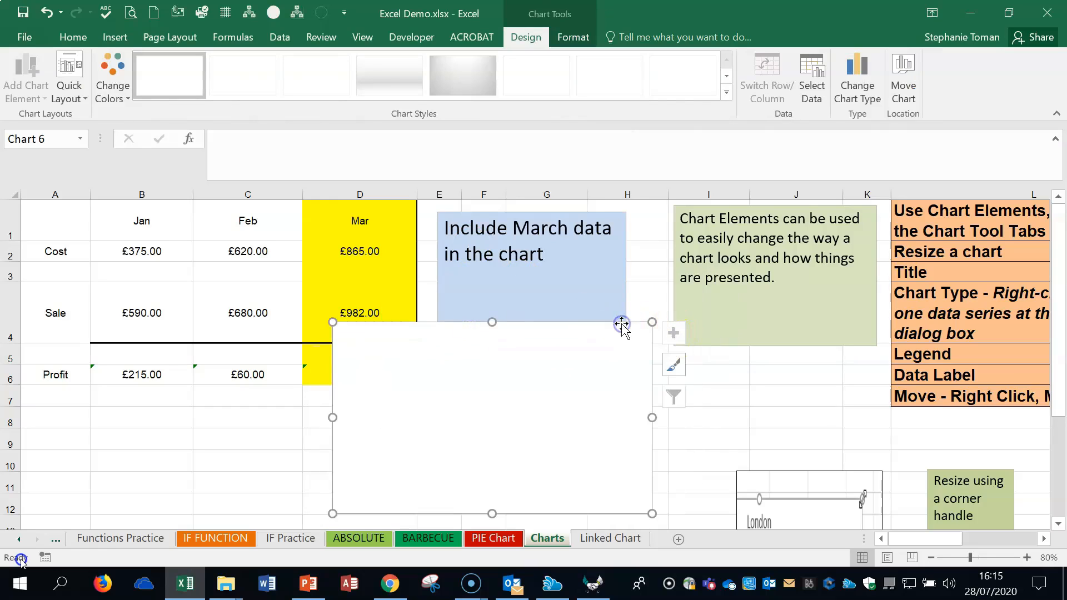
{"action": "key", "text": "Delete"}
Step: Insert a 2-D clustered column chart from the range A1:C4 and shift it left over the edge of the Mar column
{"action": "left_click_drag", "start_coordinate": [114, 221], "coordinate": [263, 290]}
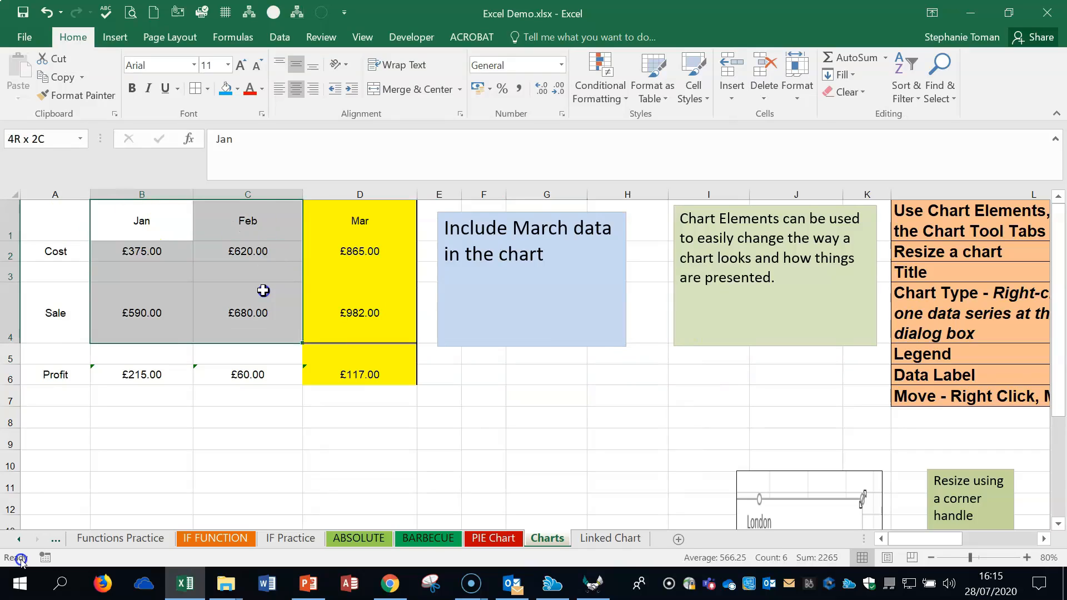
{"action": "left_click_drag", "start_coordinate": [67, 228], "coordinate": [245, 329]}
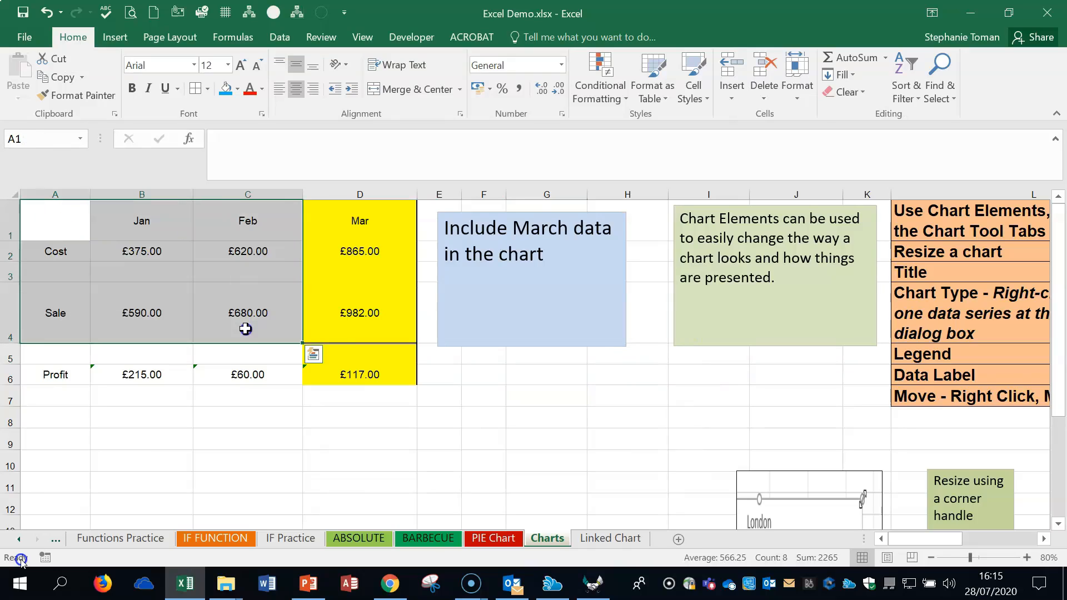
{"action": "left_click", "coordinate": [115, 36]}
{"action": "left_click", "coordinate": [447, 60]}
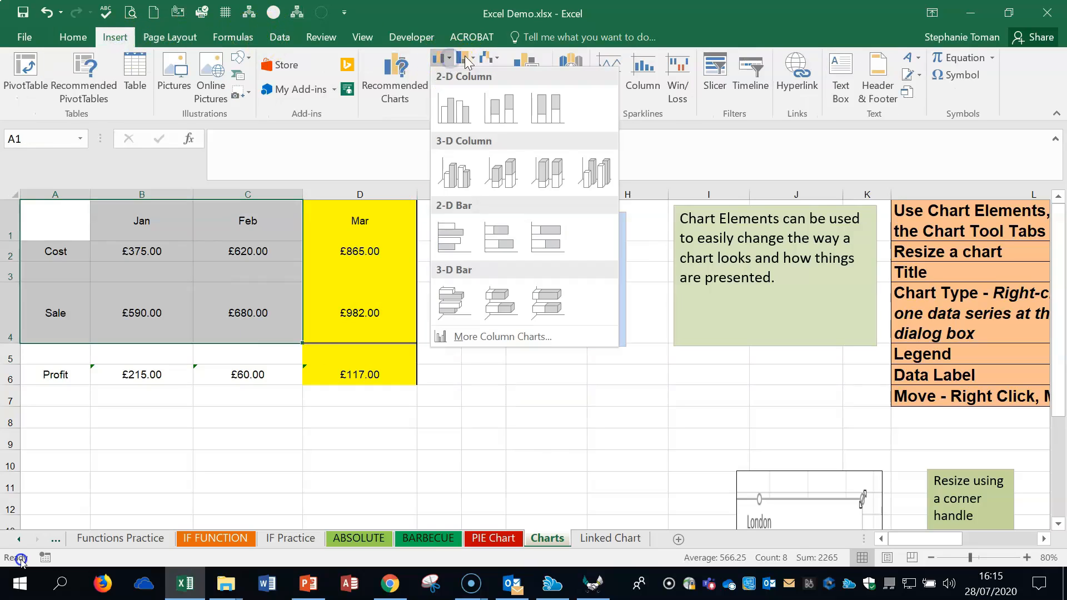
{"action": "left_click", "coordinate": [450, 121]}
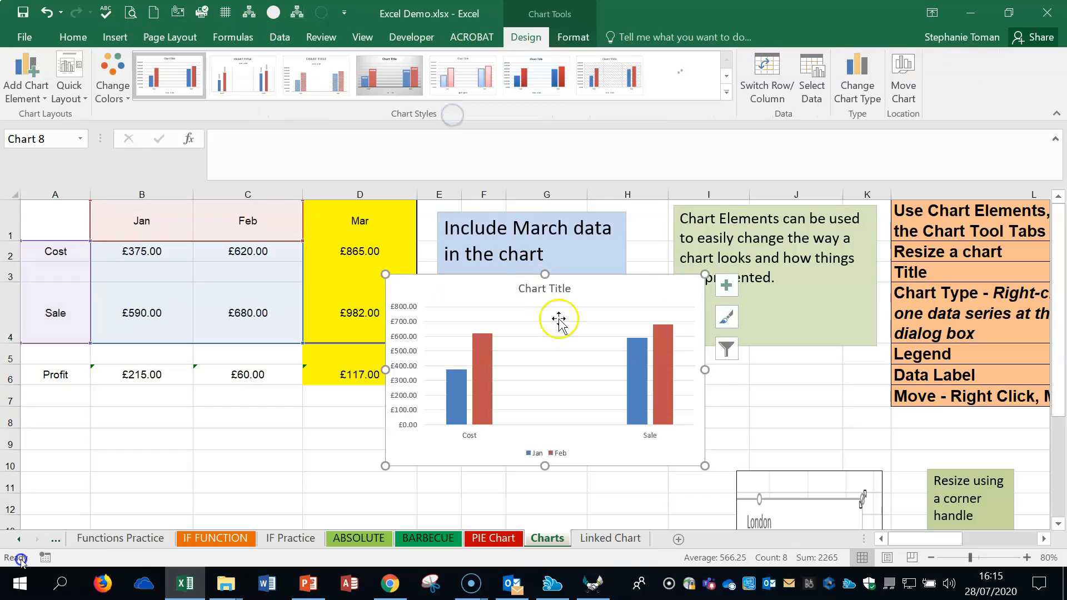
{"action": "left_click_drag", "start_coordinate": [624, 284], "coordinate": [556, 298]}
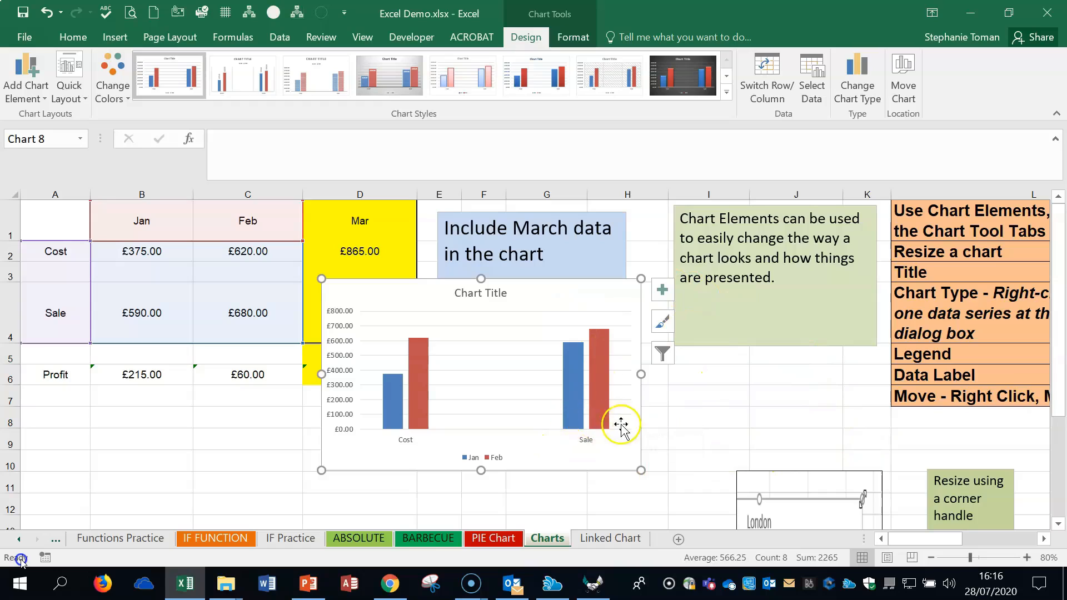
Step: Set the maximum bound of the chart's vertical axis to 600
{"action": "left_click", "coordinate": [662, 289]}
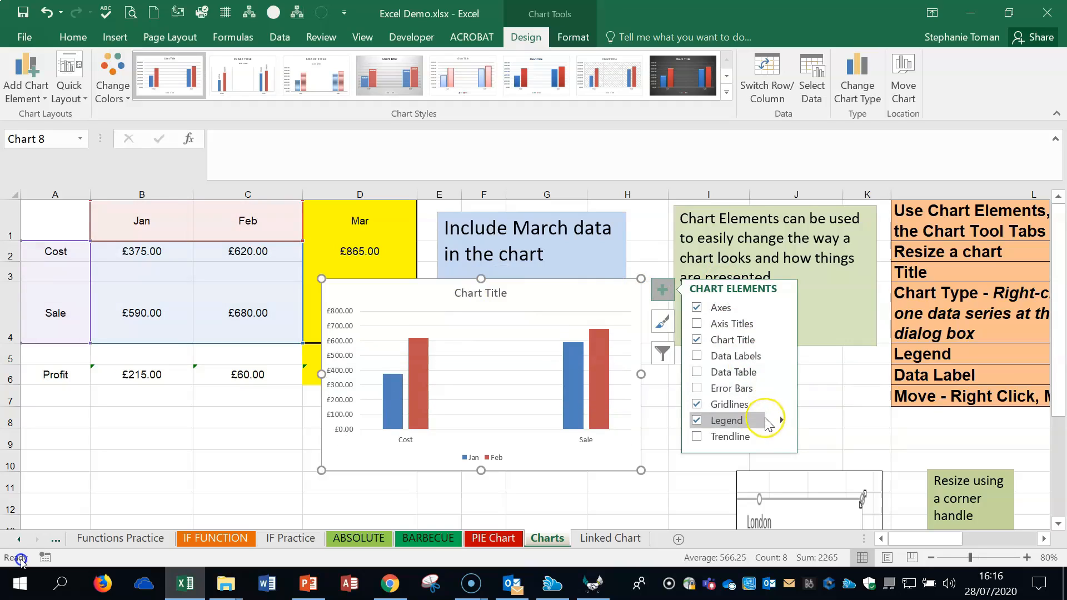
{"action": "right_click", "coordinate": [341, 378]}
{"action": "left_click", "coordinate": [414, 547]}
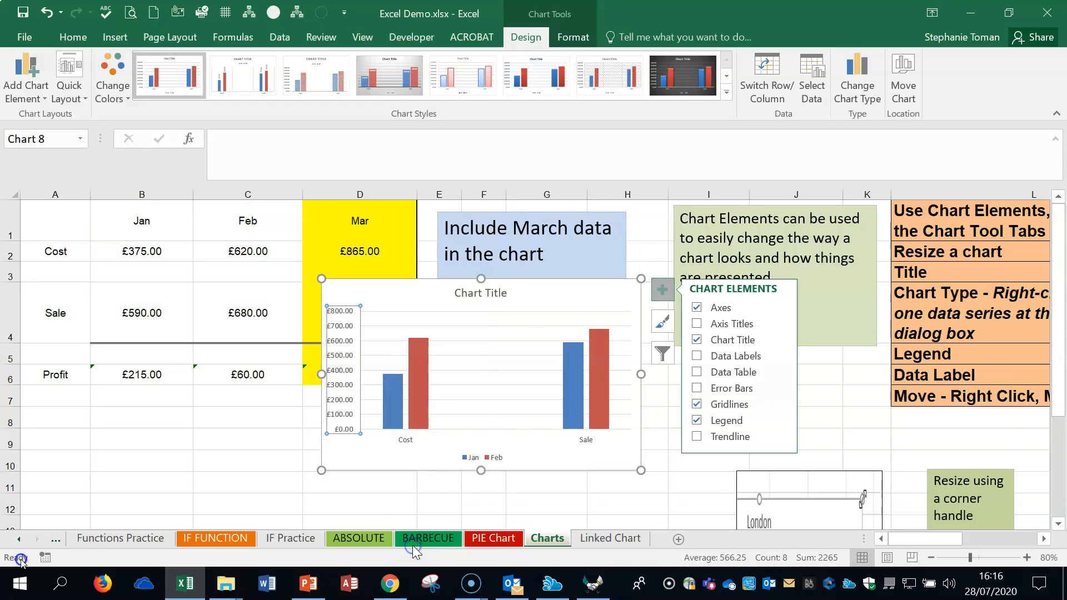
{"action": "left_click", "coordinate": [955, 342]}
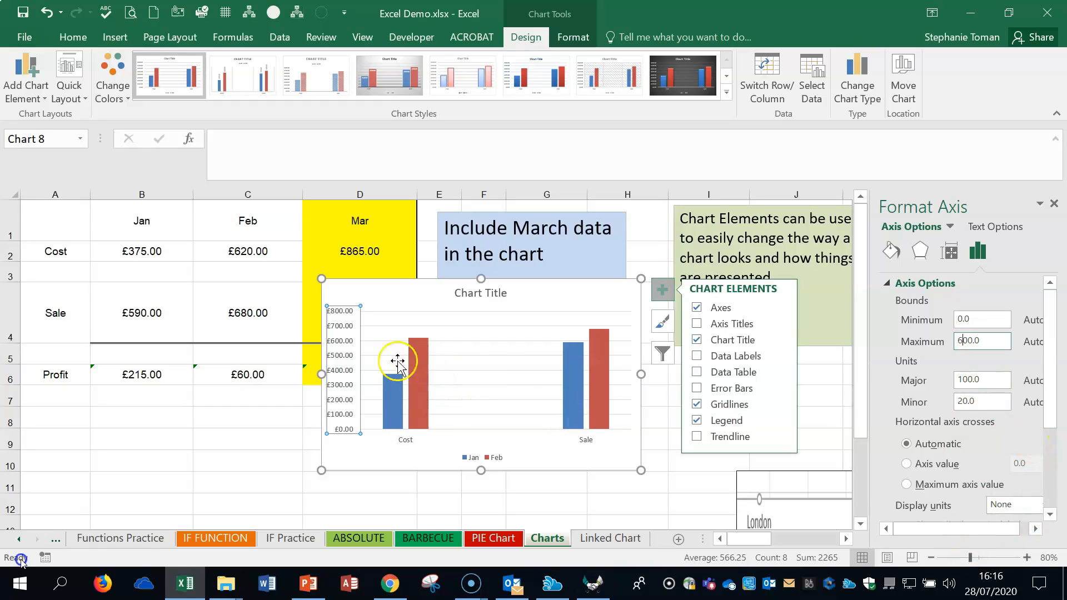
{"action": "left_click", "coordinate": [1002, 401]}
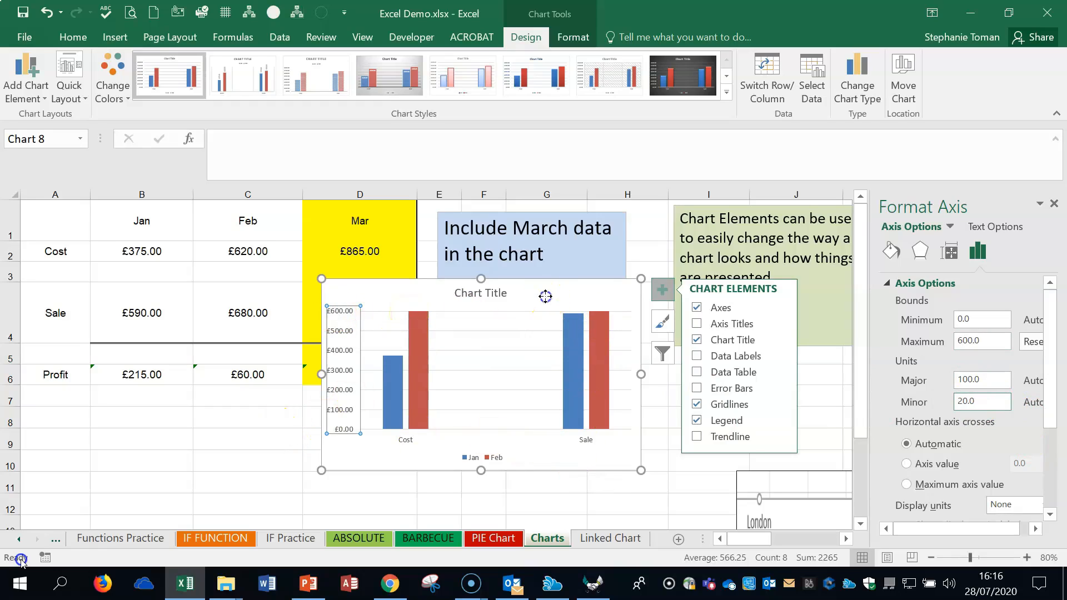
Step: Move the chart down and left, and exclude the blank category between Cost and Sale from its source data
{"action": "left_click_drag", "start_coordinate": [545, 295], "coordinate": [467, 329]}
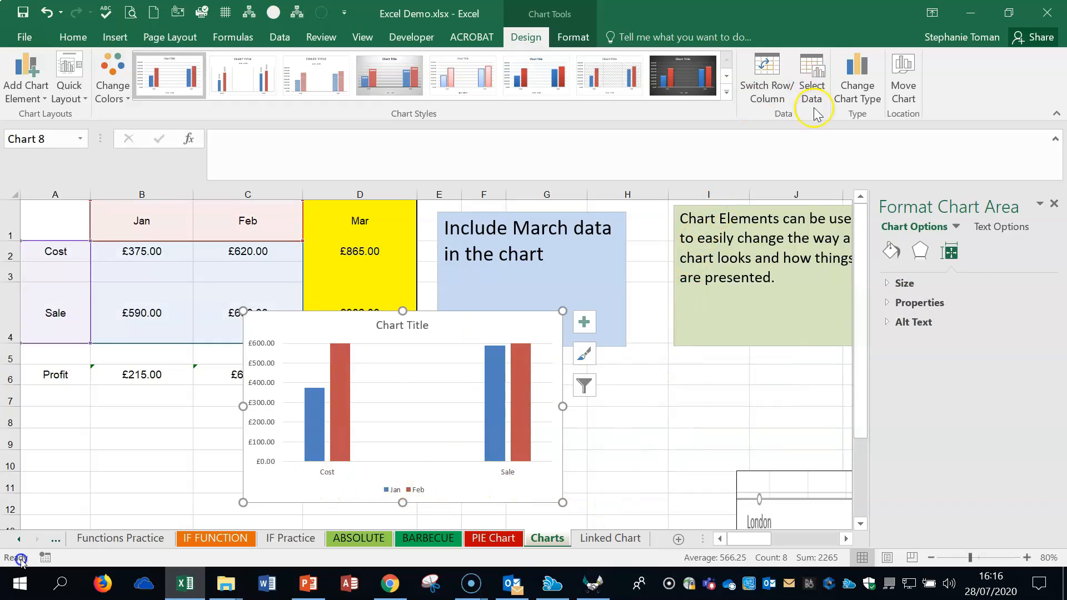
{"action": "left_click", "coordinate": [810, 89]}
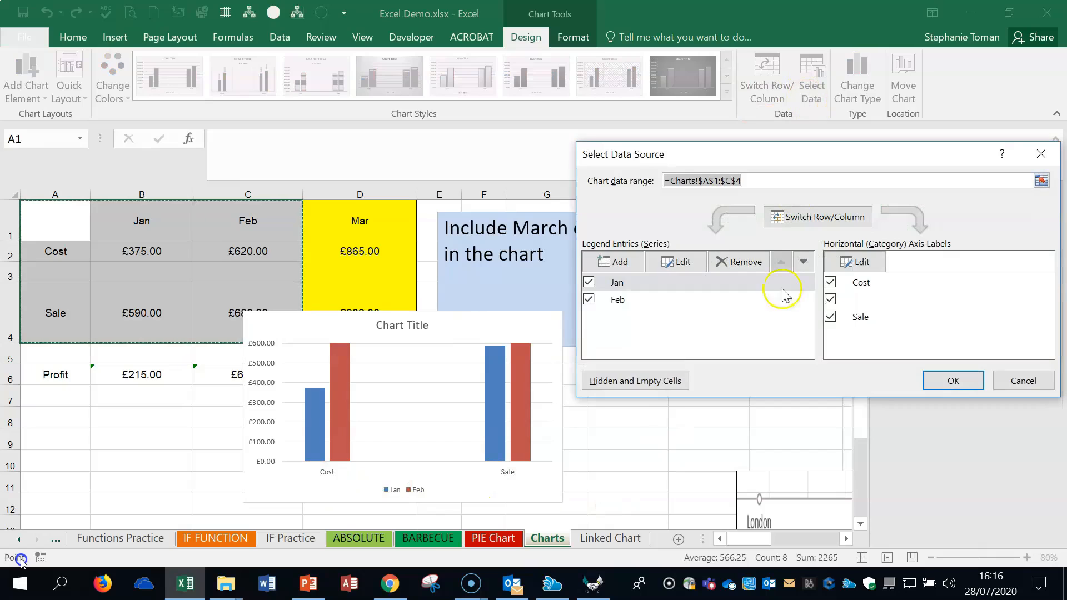
{"action": "left_click", "coordinate": [830, 301]}
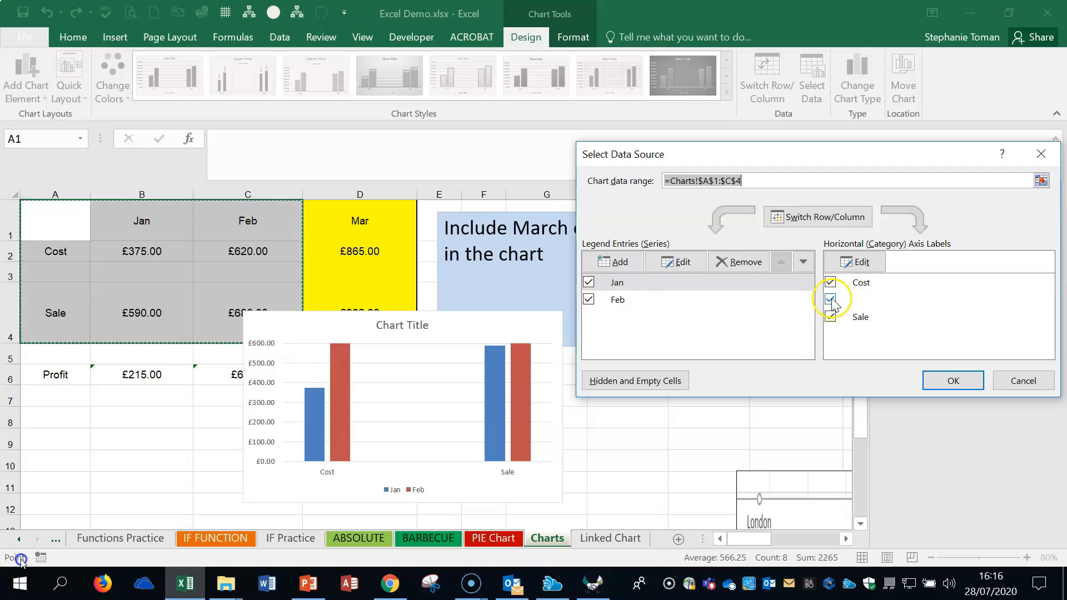
{"action": "left_click", "coordinate": [952, 381]}
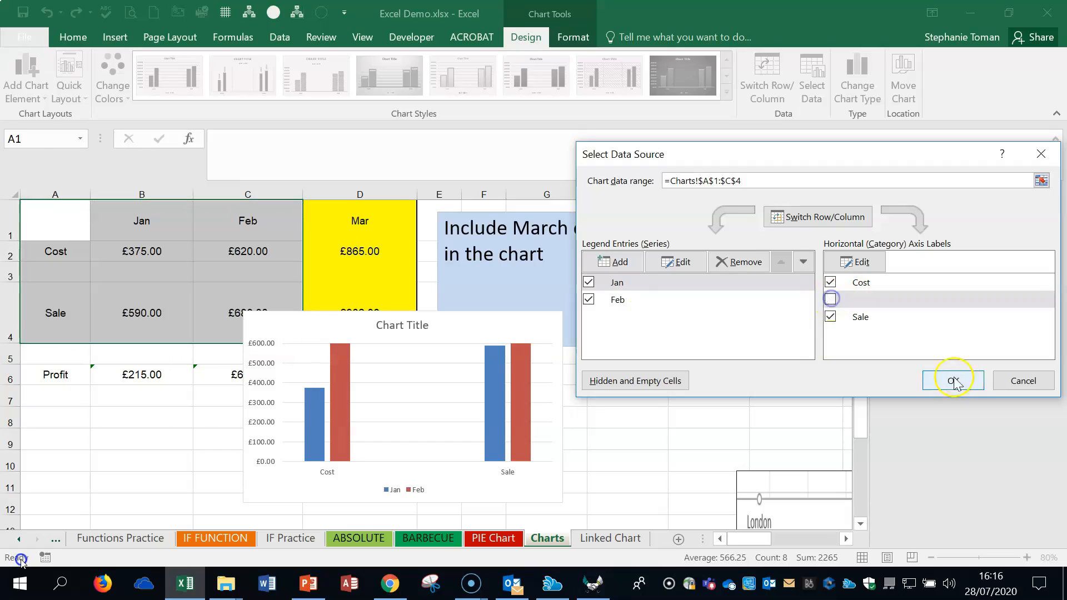
{"action": "left_click", "coordinate": [517, 380]}
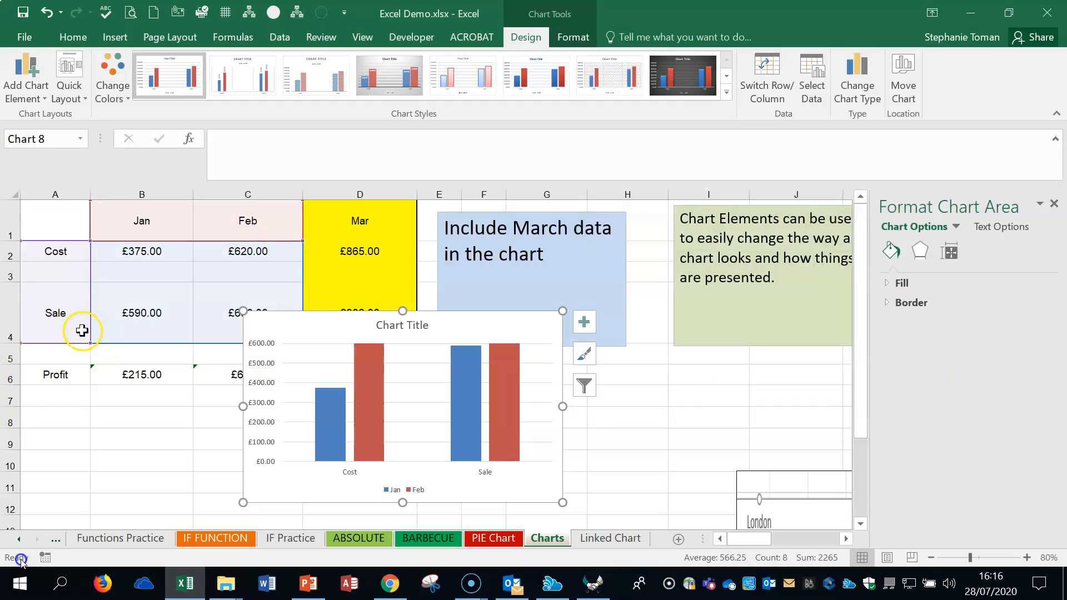
Step: Try to add a data series named from cell A6 with the values B6:C6
{"action": "left_click", "coordinate": [812, 89]}
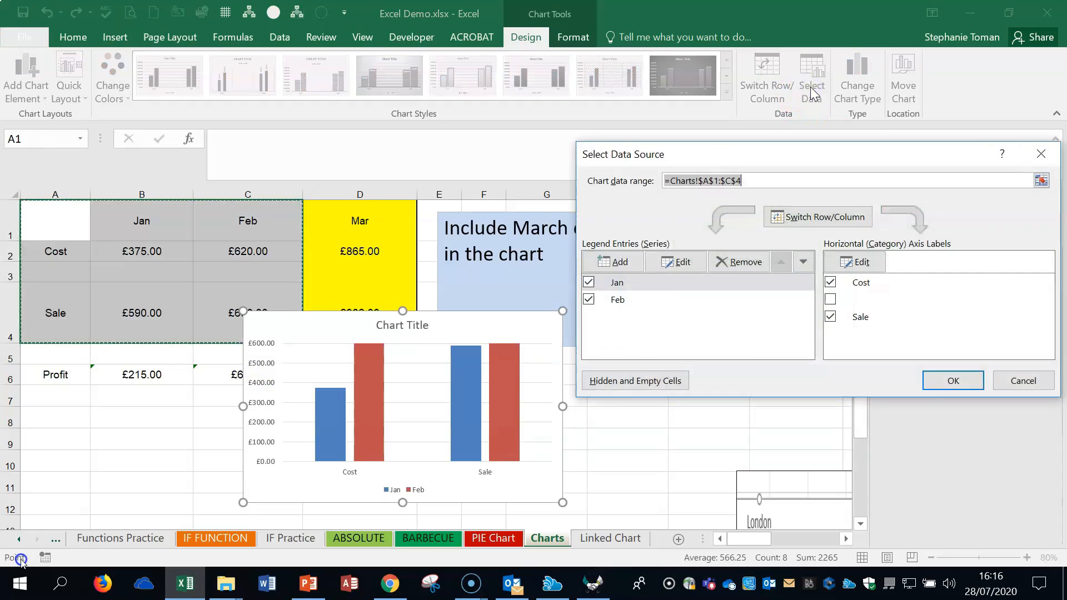
{"action": "left_click", "coordinate": [612, 258]}
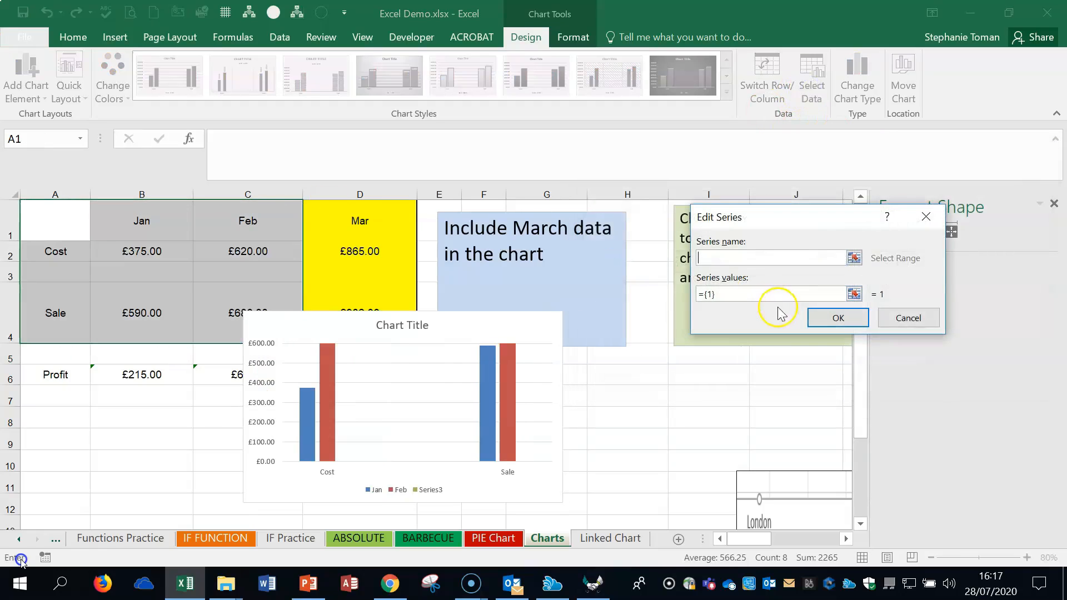
{"action": "left_click", "coordinate": [80, 373]}
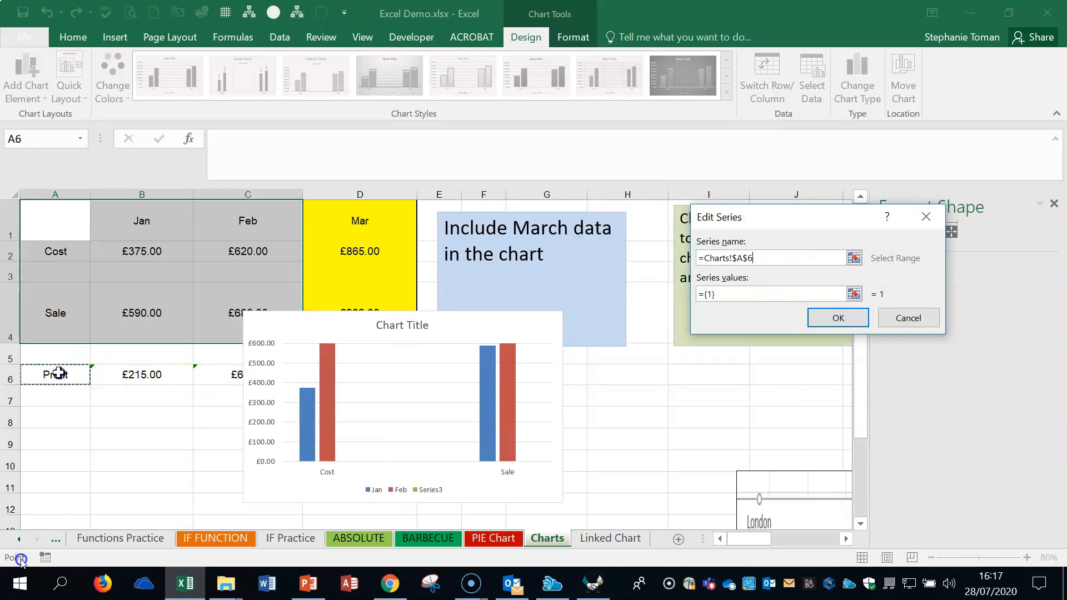
{"action": "left_click", "coordinate": [854, 294]}
{"action": "left_click_drag", "start_coordinate": [142, 375], "coordinate": [254, 374]}
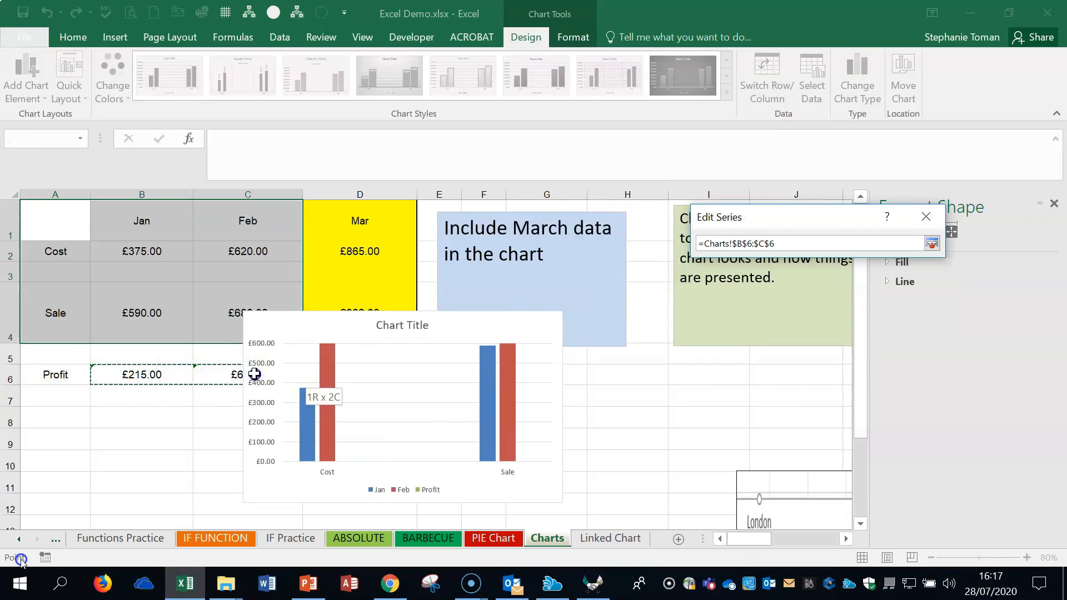
{"action": "left_click", "coordinate": [932, 243]}
{"action": "left_click", "coordinate": [968, 318]}
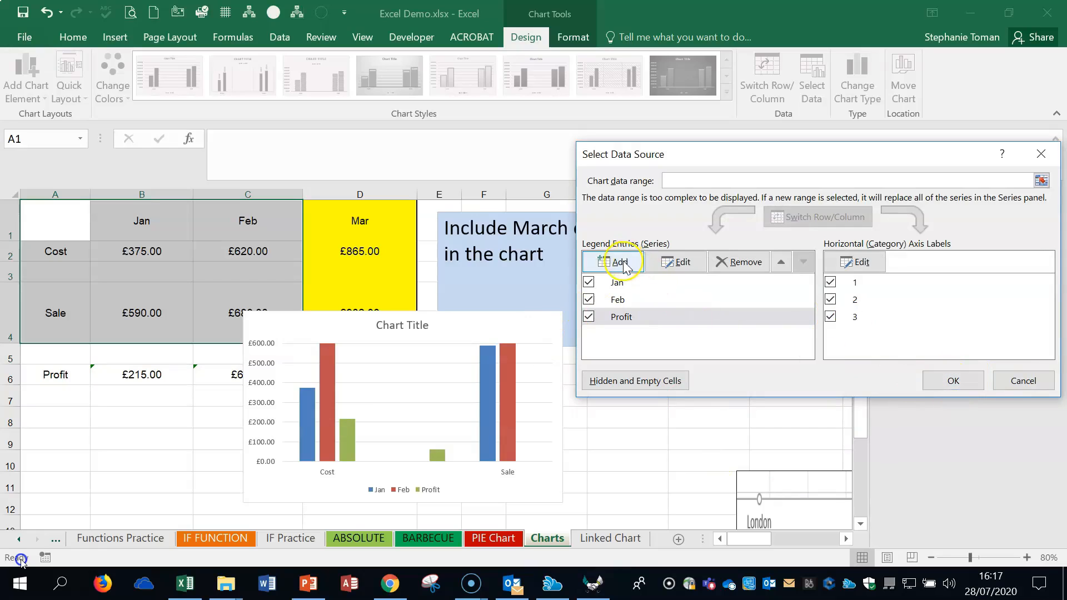
Step: Reselect cell A6 as the Profit series name and discard the data source changes
{"action": "left_click", "coordinate": [679, 262]}
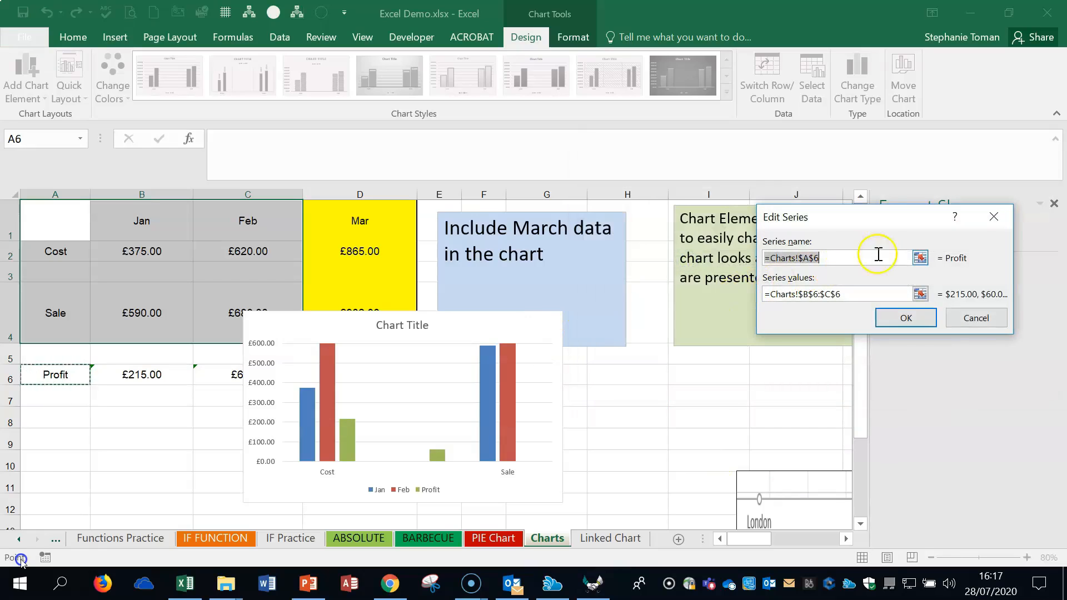
{"action": "left_click", "coordinate": [920, 258]}
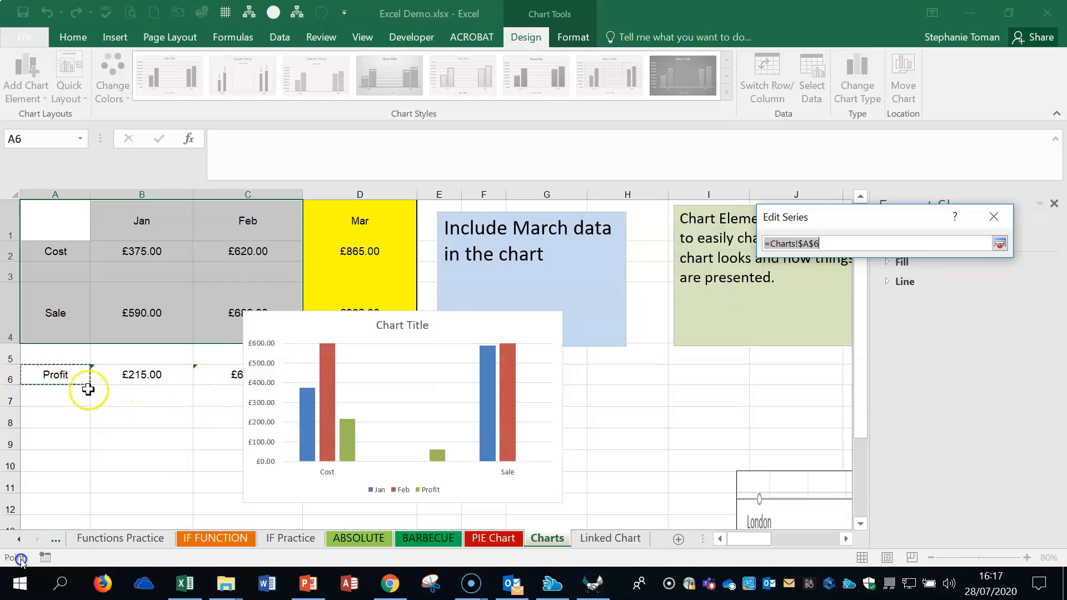
{"action": "left_click", "coordinate": [45, 376]}
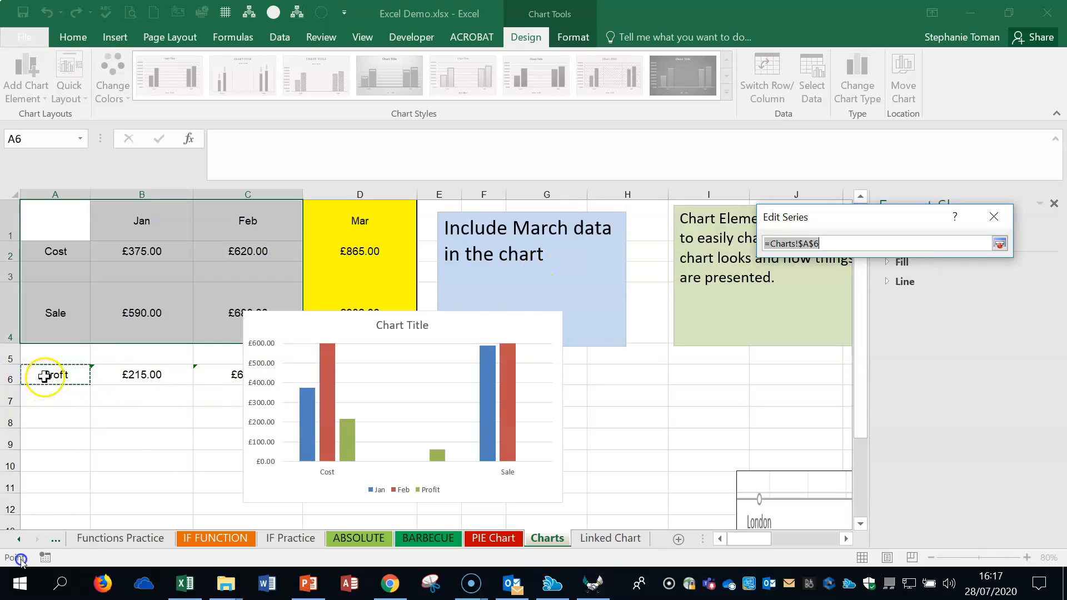
{"action": "left_click", "coordinate": [999, 242]}
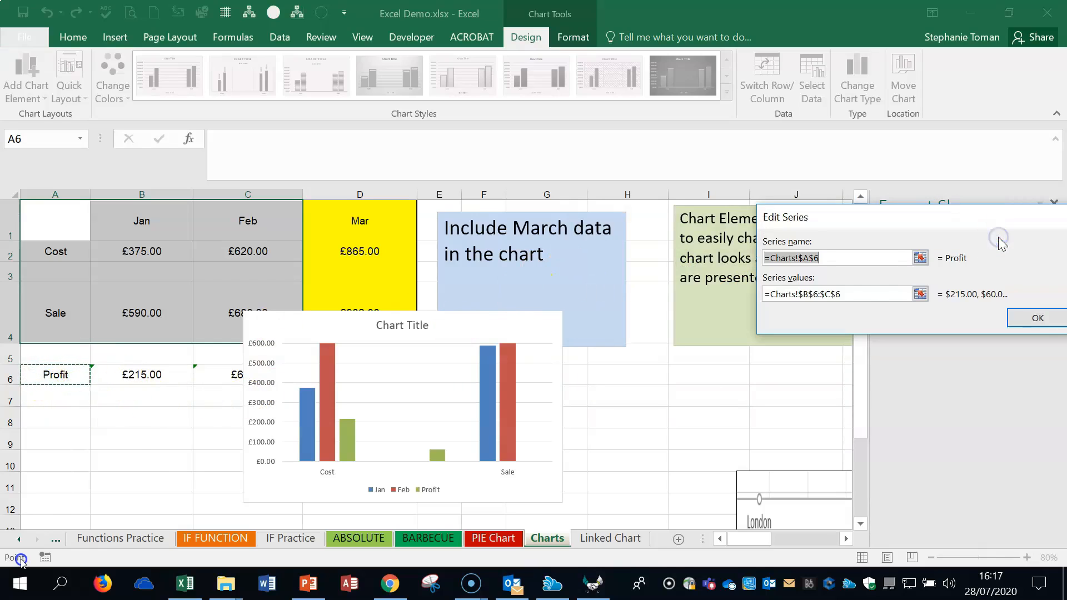
{"action": "left_click", "coordinate": [1045, 318]}
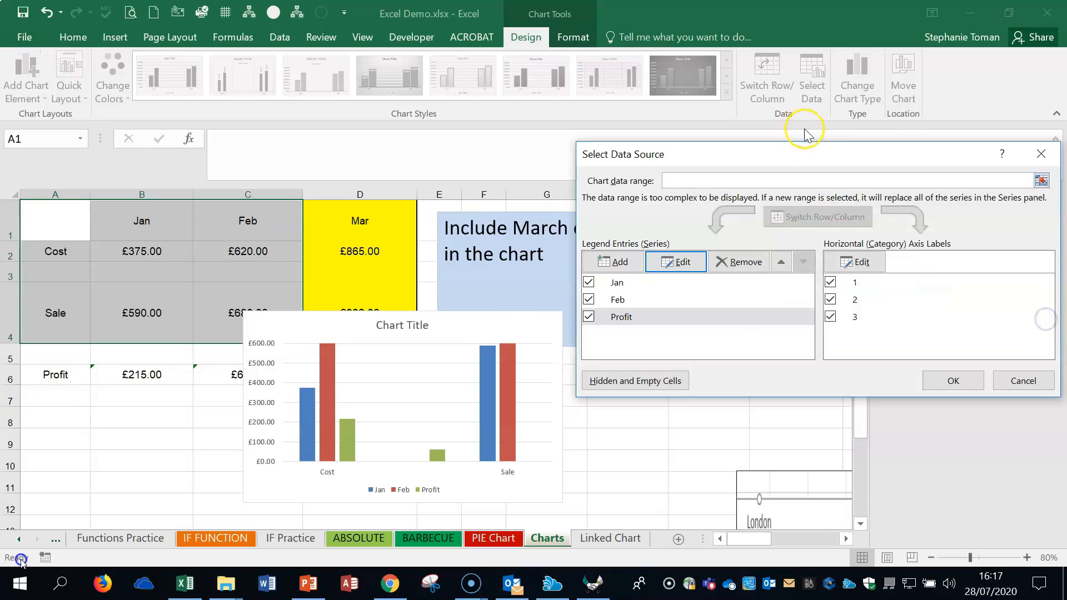
{"action": "left_click", "coordinate": [1040, 154]}
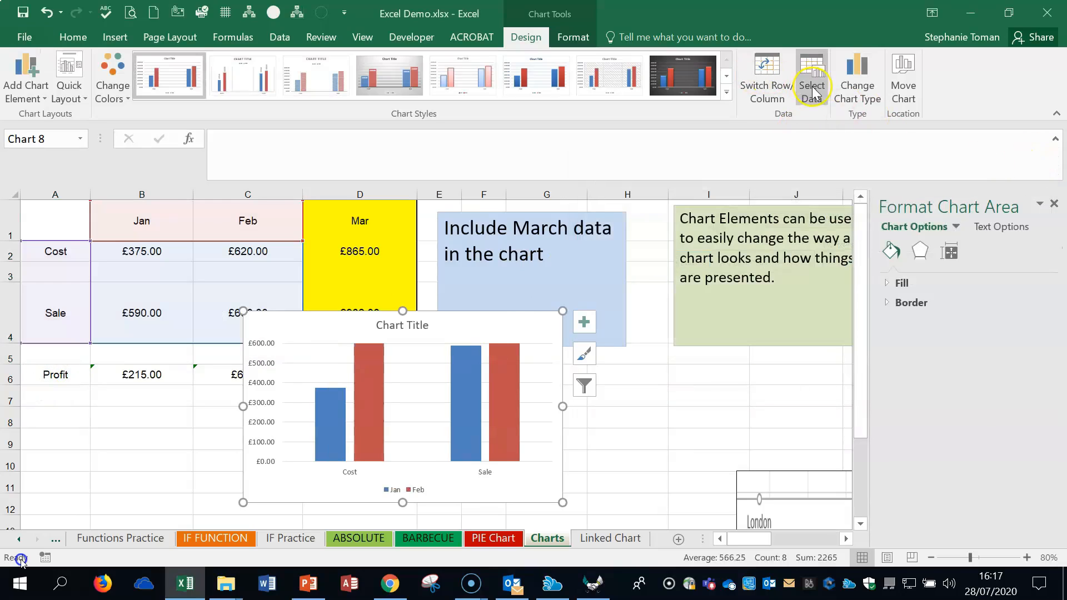